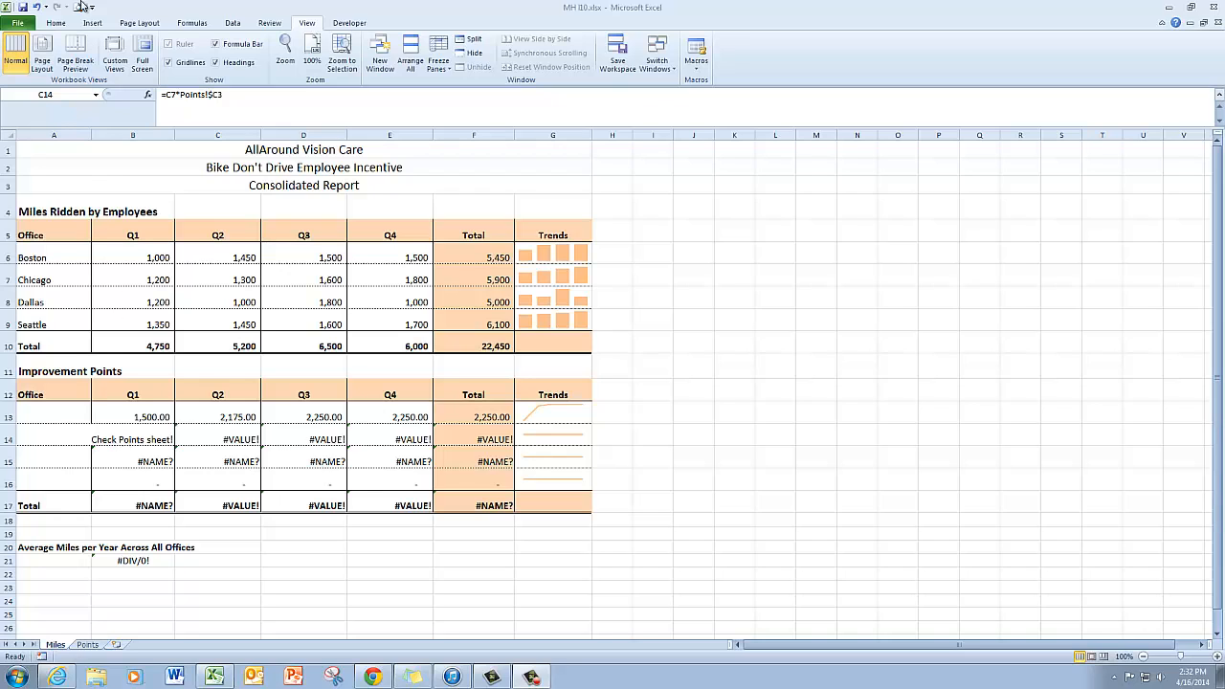
# Step: Select all cells containing formulas on the Miles sheet using Go To Special
pyautogui.click(55, 25)
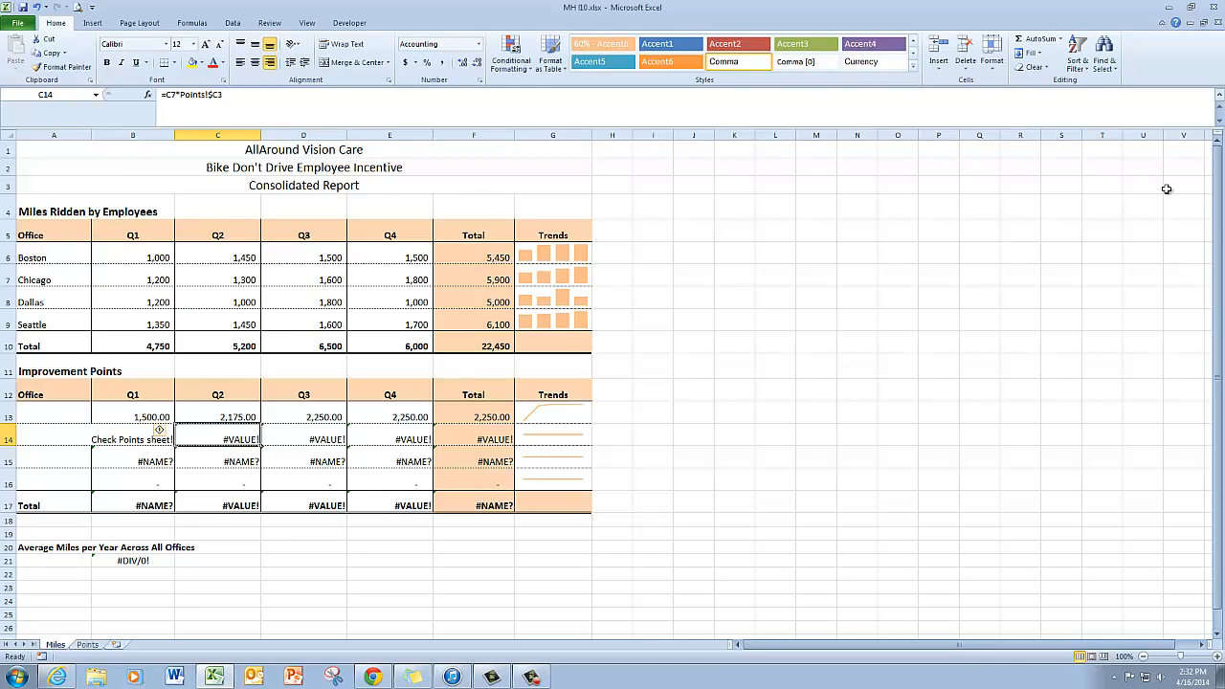
pyautogui.click(1104, 57)
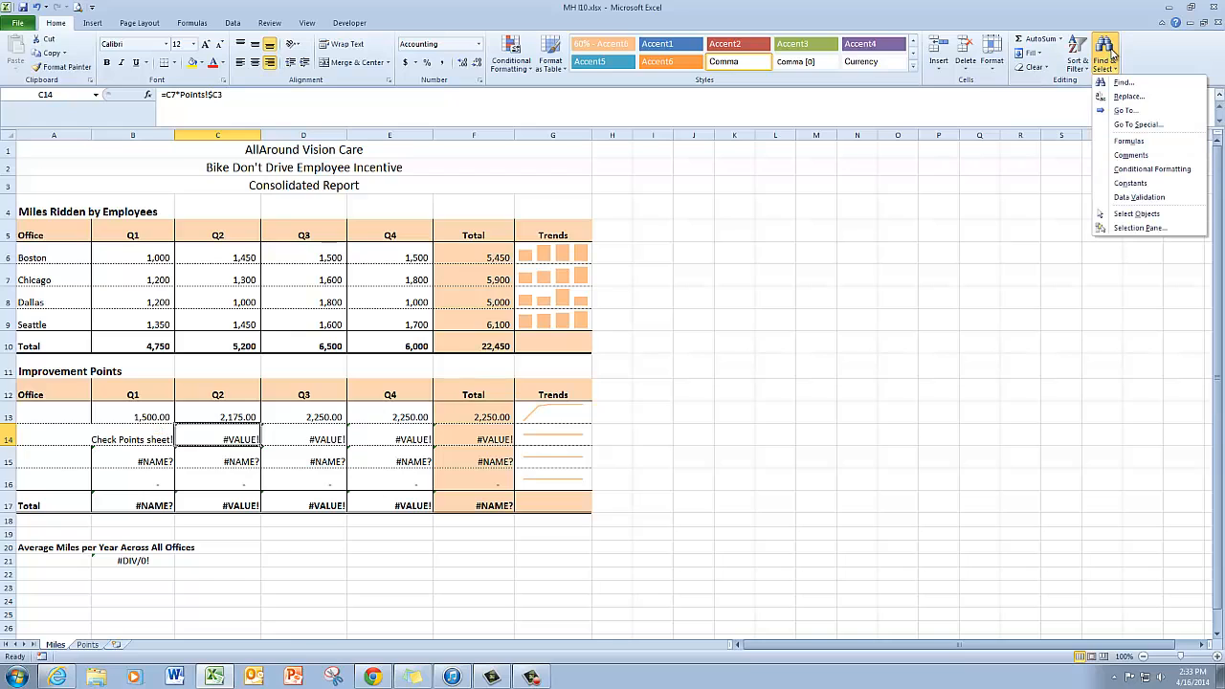
pyautogui.click(1136, 126)
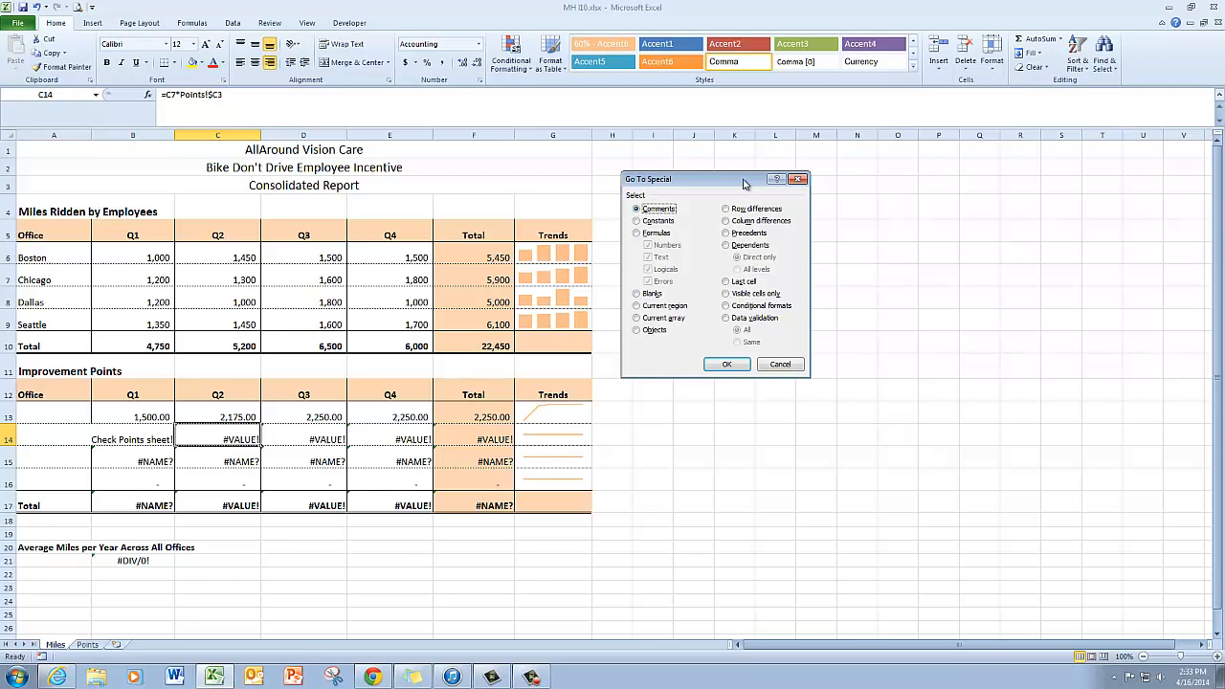
pyautogui.moveTo(745, 181); pyautogui.dragTo(745, 173)
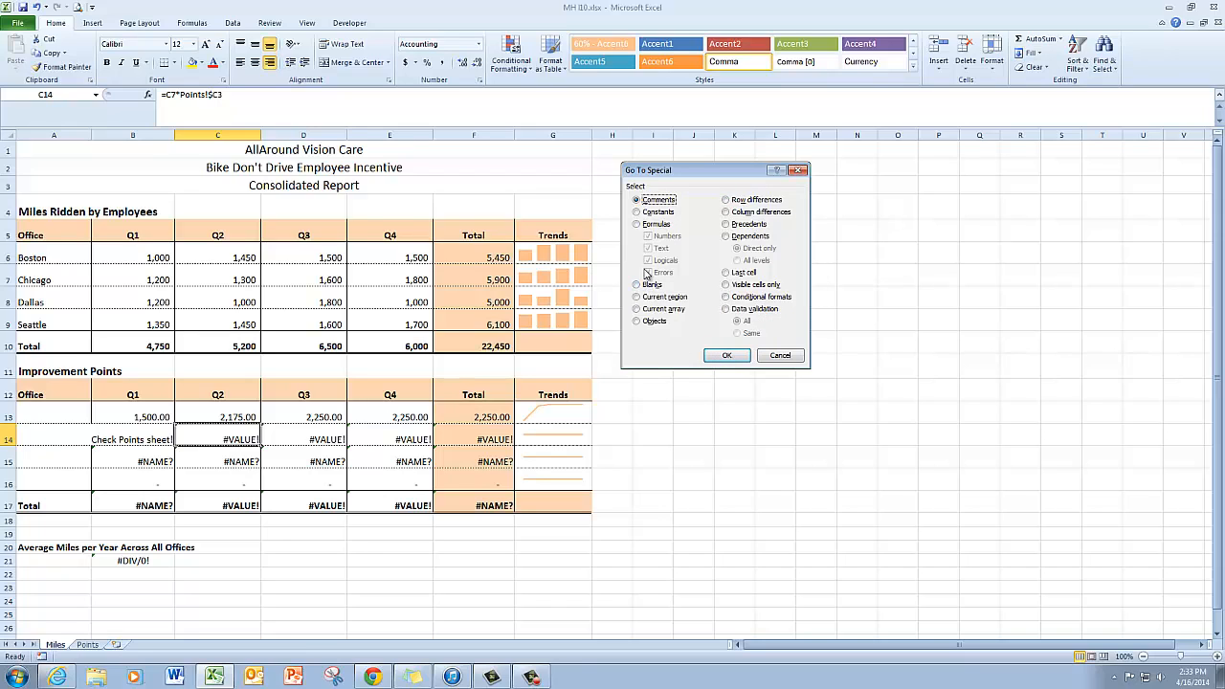
pyautogui.click(636, 225)
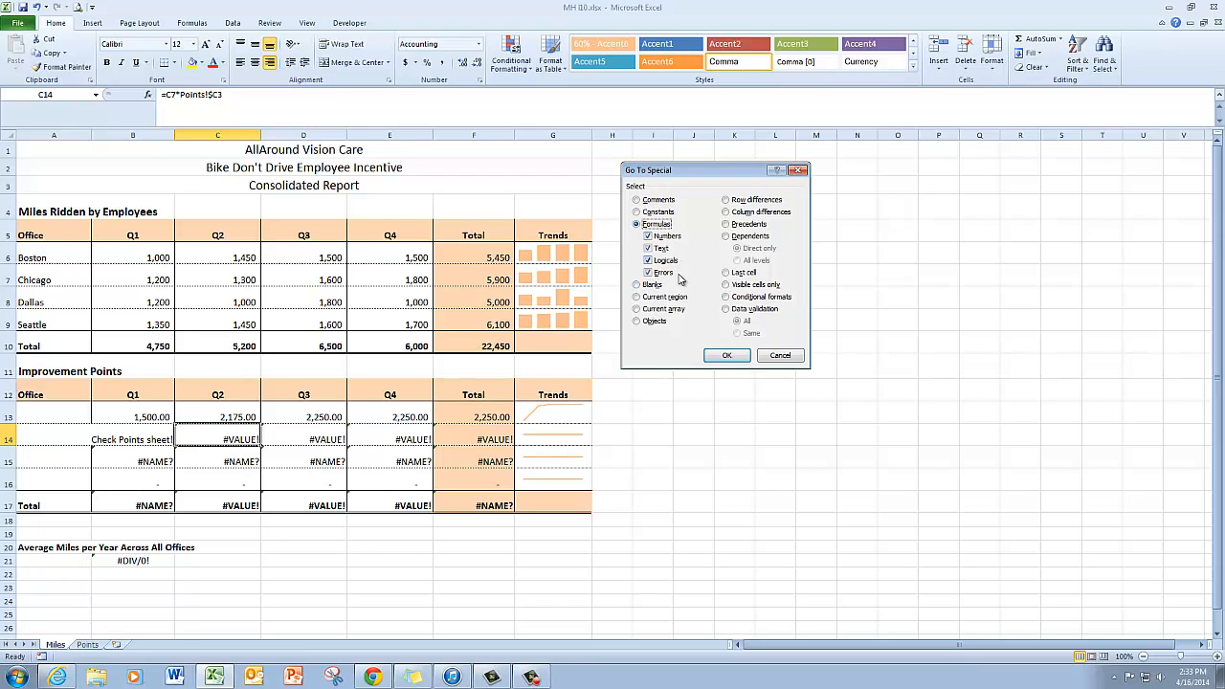
pyautogui.click(727, 355)
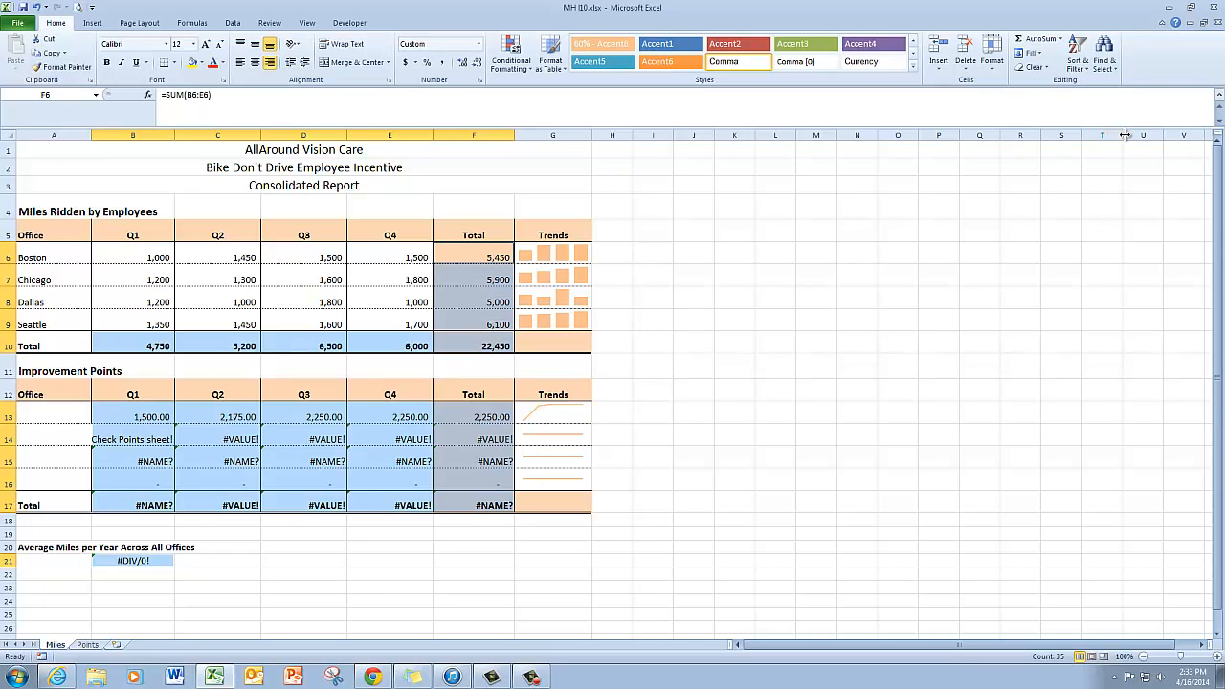
# Step: Select all levels of precedents for the total in F6 using Go To Special, then clear the selection
pyautogui.click(1105, 57)
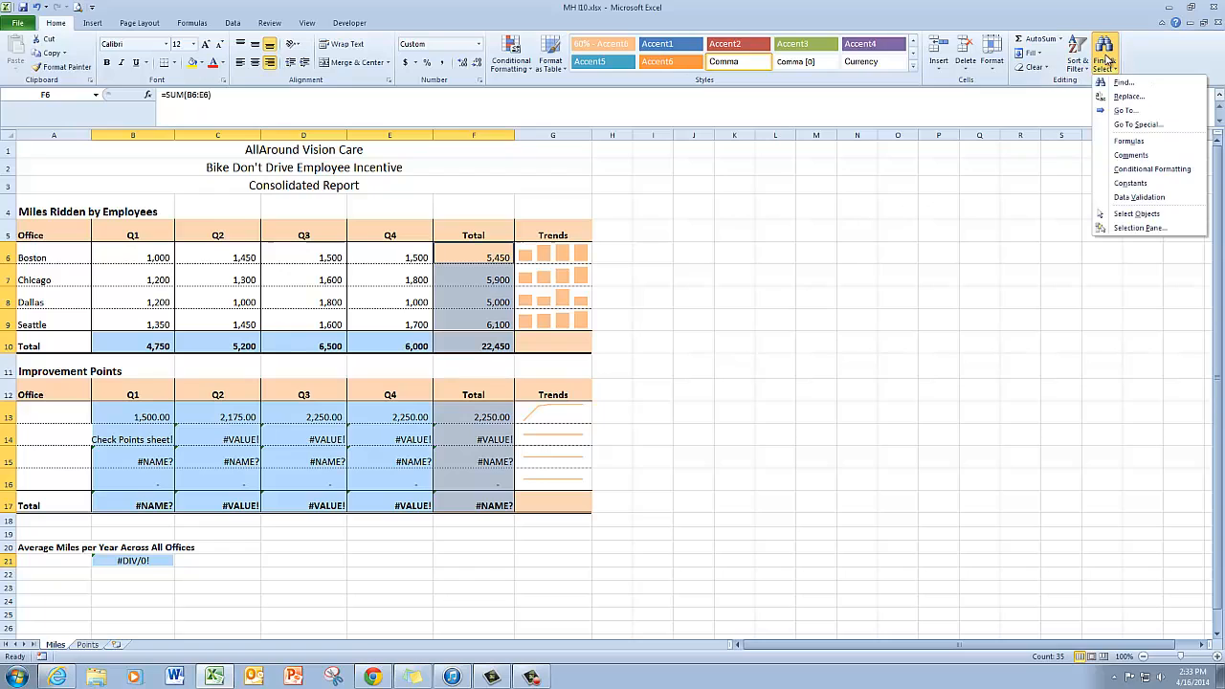
pyautogui.click(1140, 126)
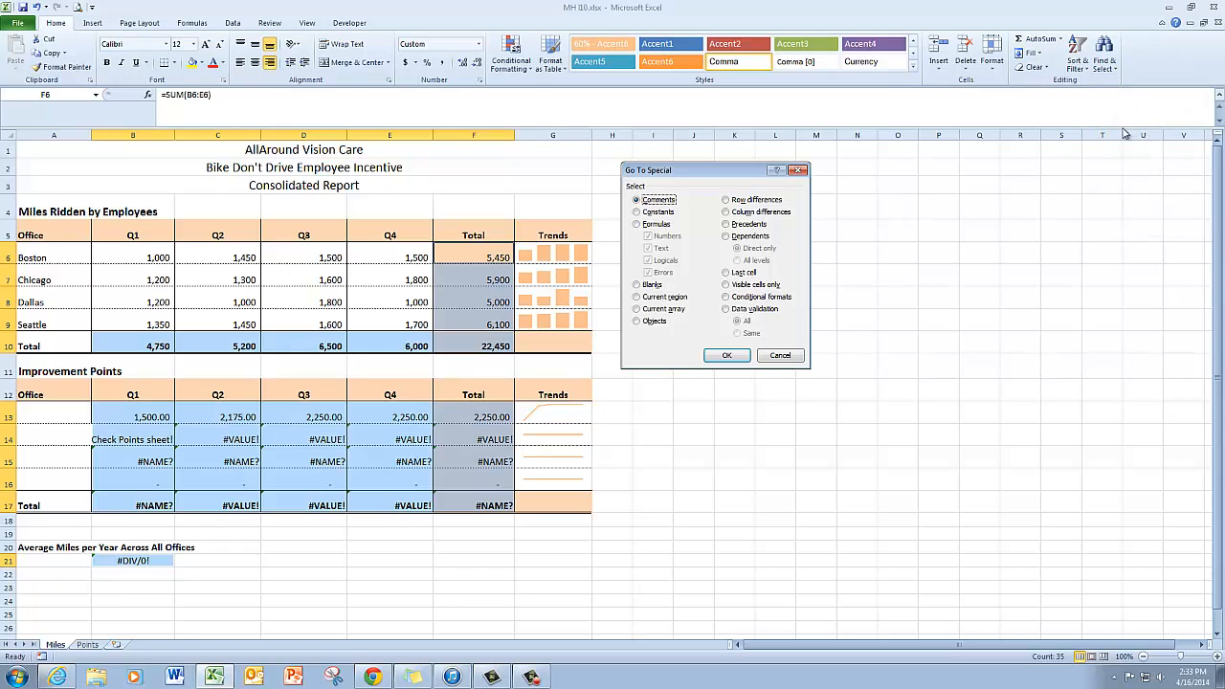
pyautogui.click(727, 224)
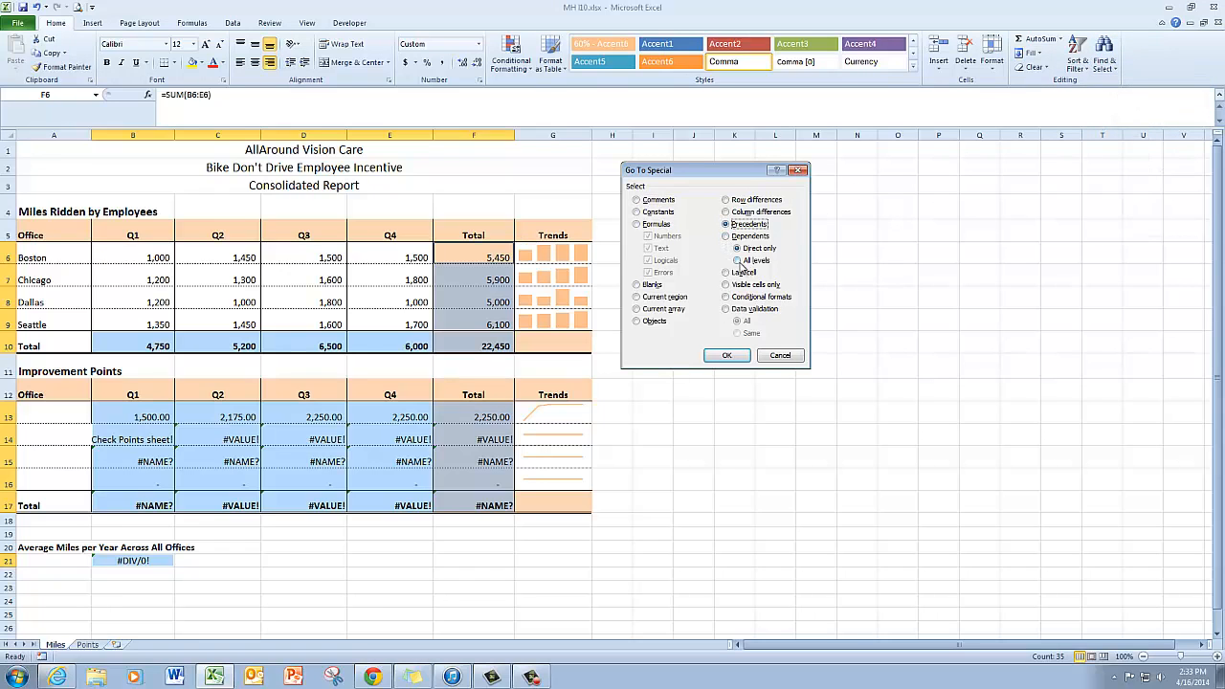
pyautogui.click(737, 261)
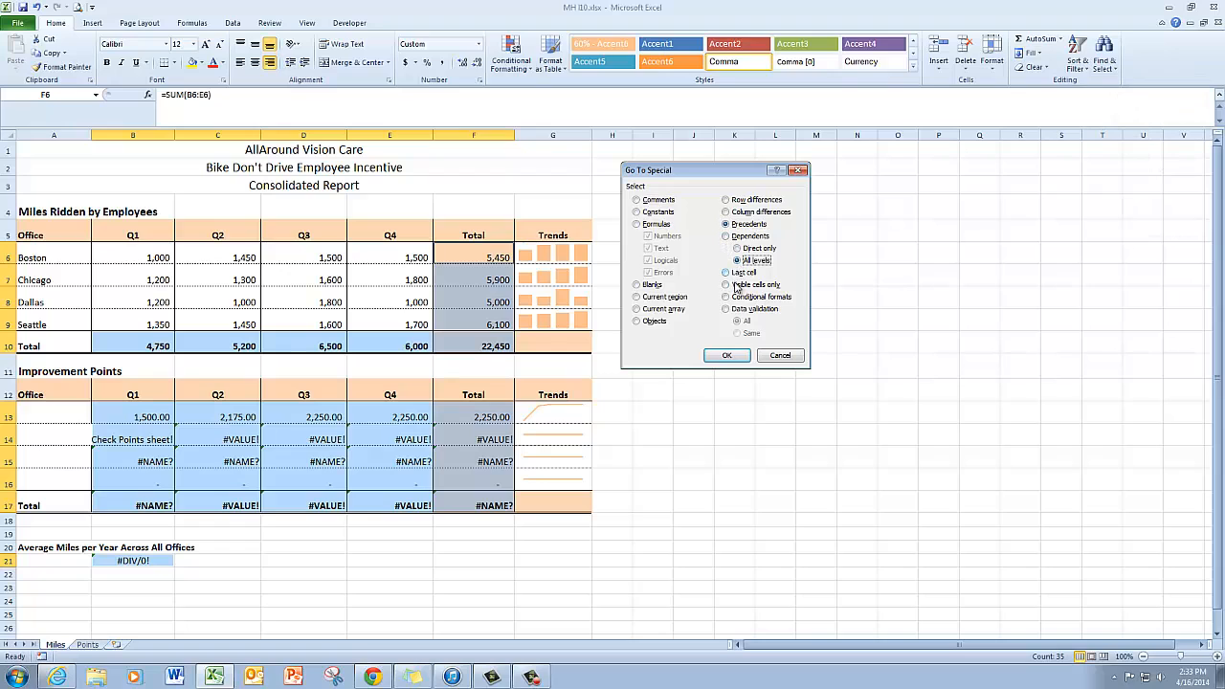
pyautogui.click(731, 356)
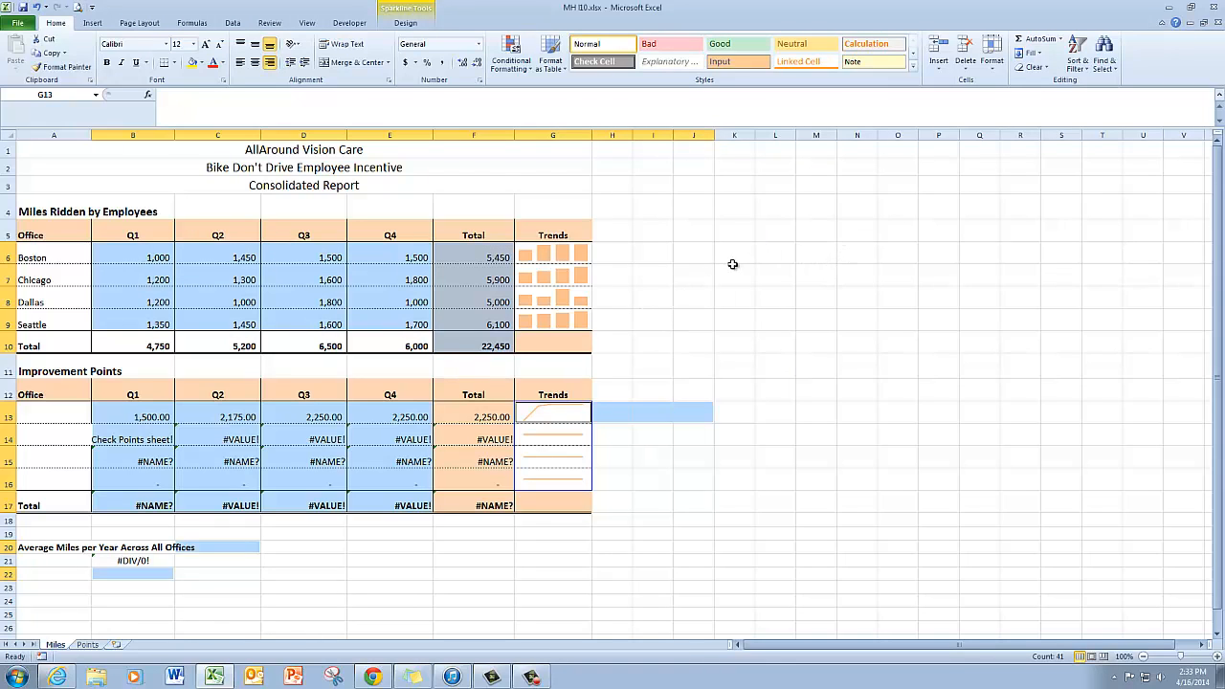
pyautogui.click(655, 253)
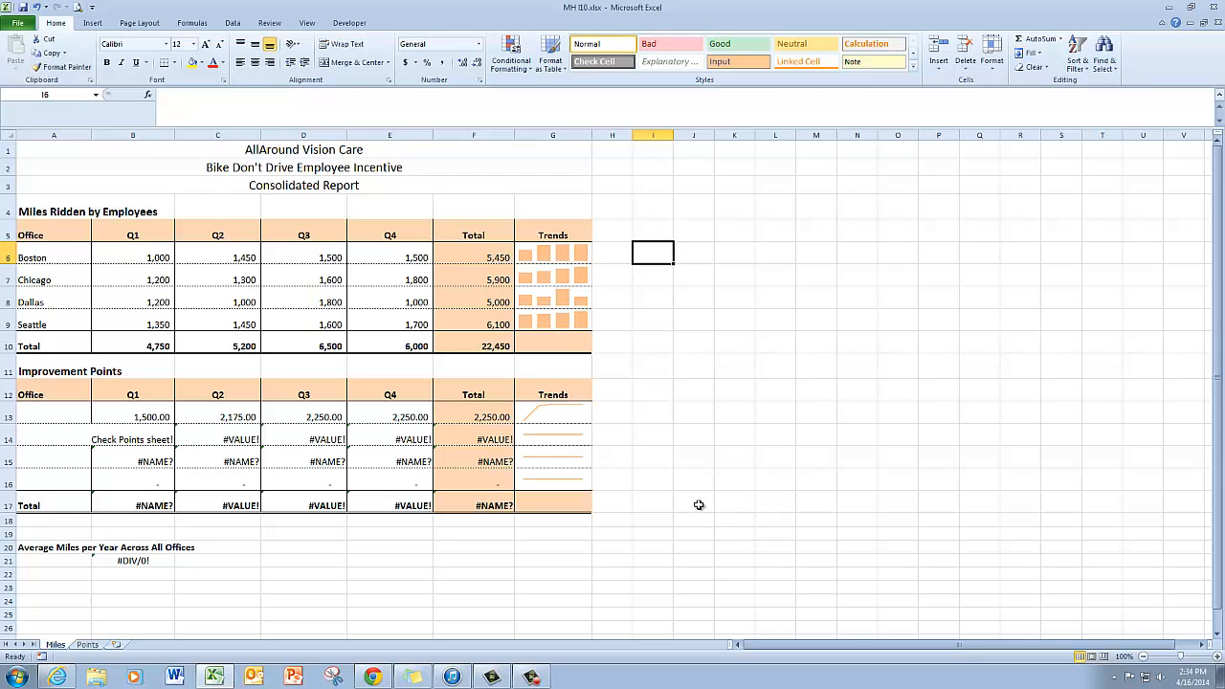
# Step: Open a new window of the workbook and arrange both windows side by side vertically
pyautogui.click(309, 24)
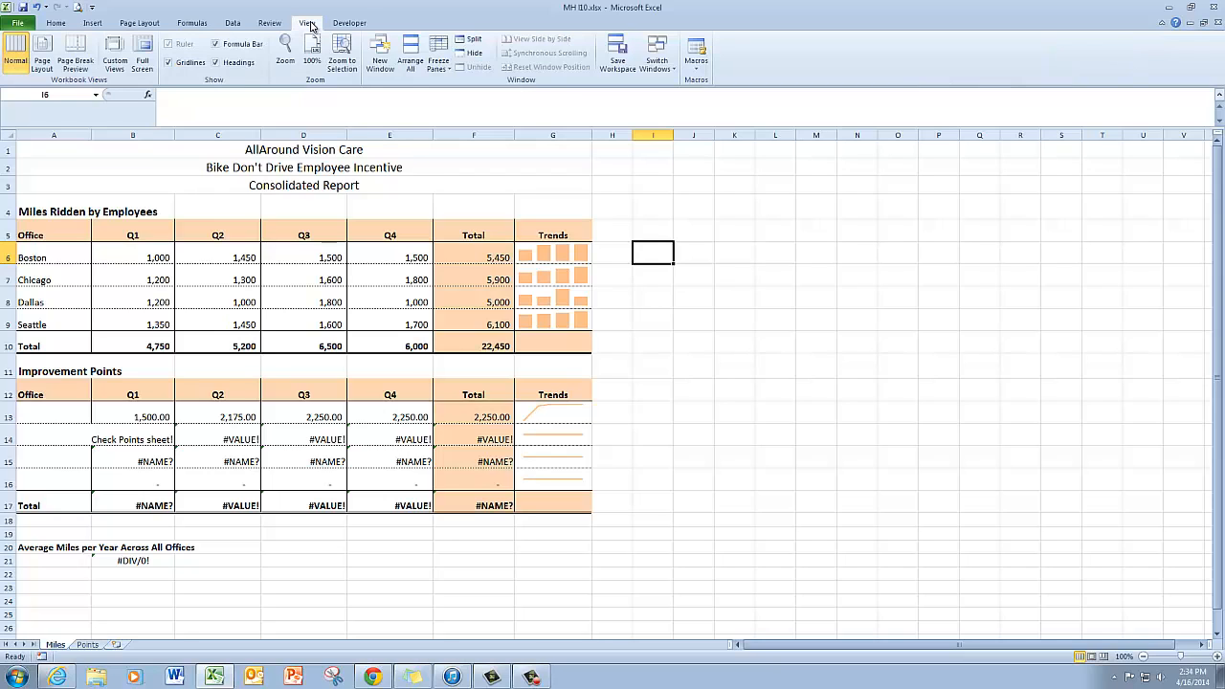
pyautogui.click(386, 69)
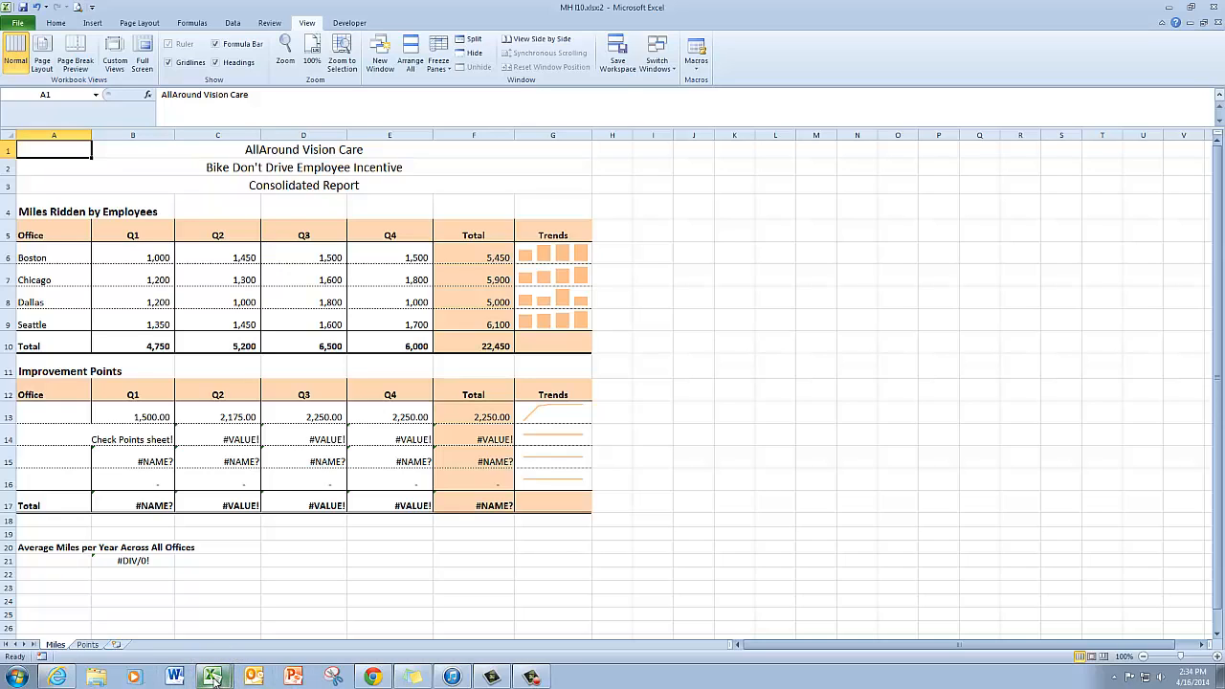
pyautogui.moveTo(230, 678)
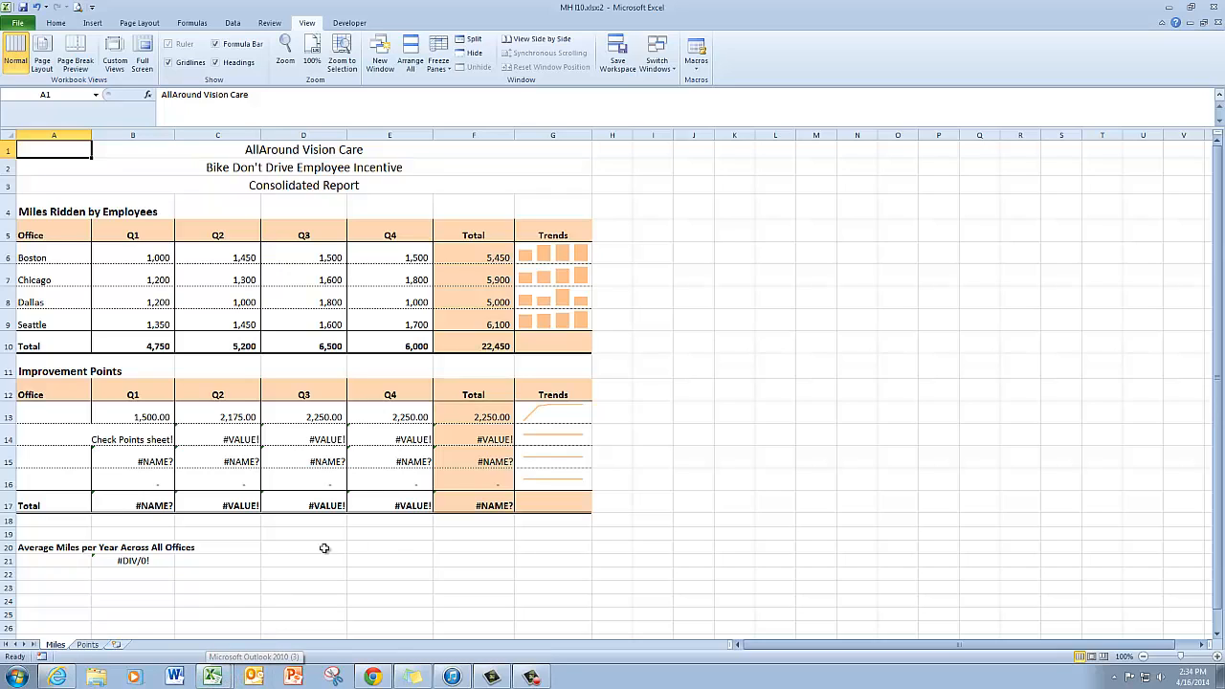
pyautogui.click(413, 53)
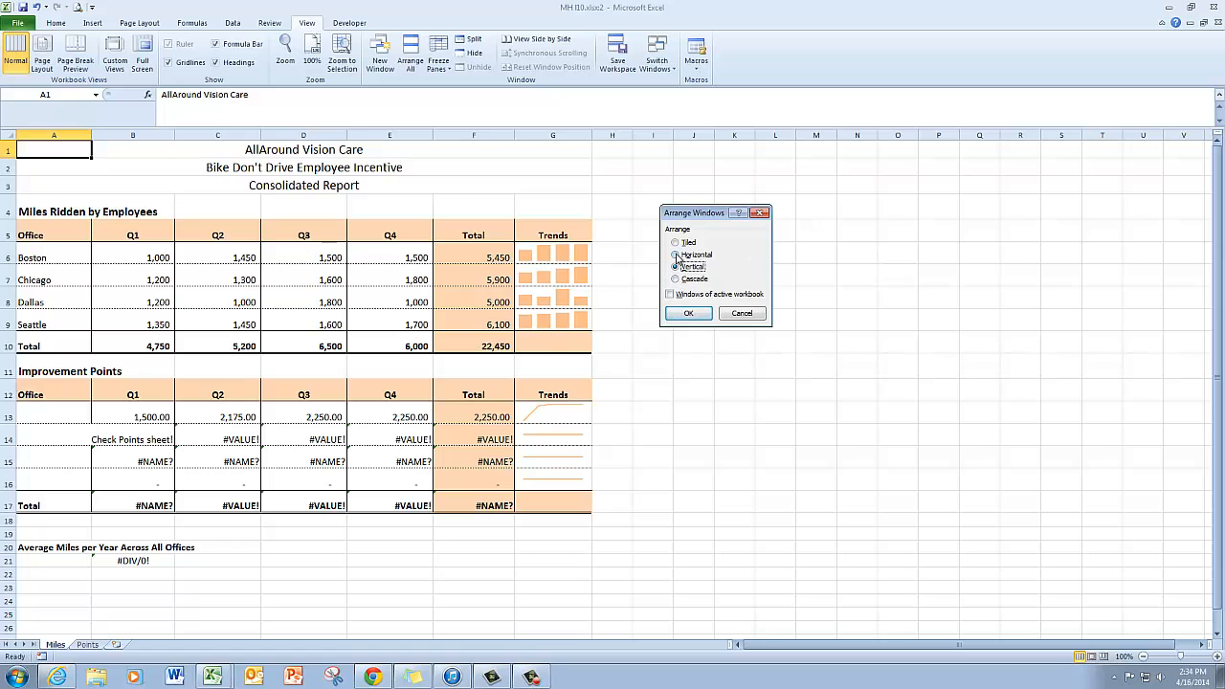
pyautogui.click(689, 314)
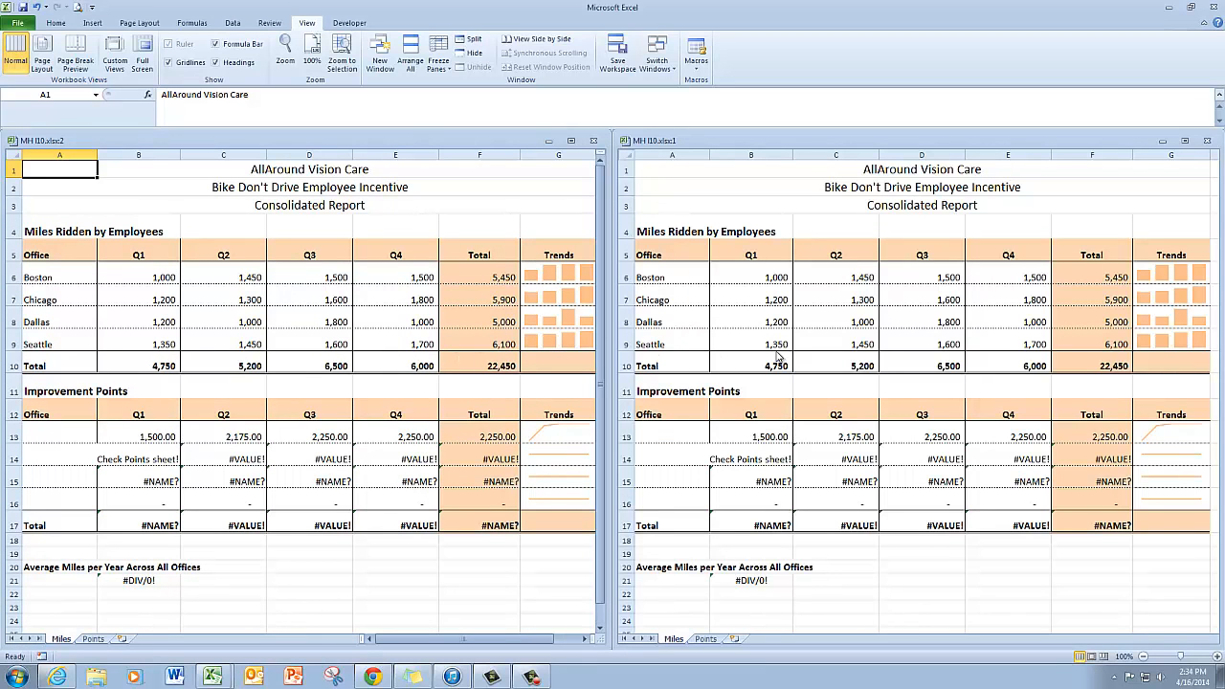
# Step: Show the Points sheet in the second window while selecting cell C14 on the Miles sheet
pyautogui.click(934, 576)
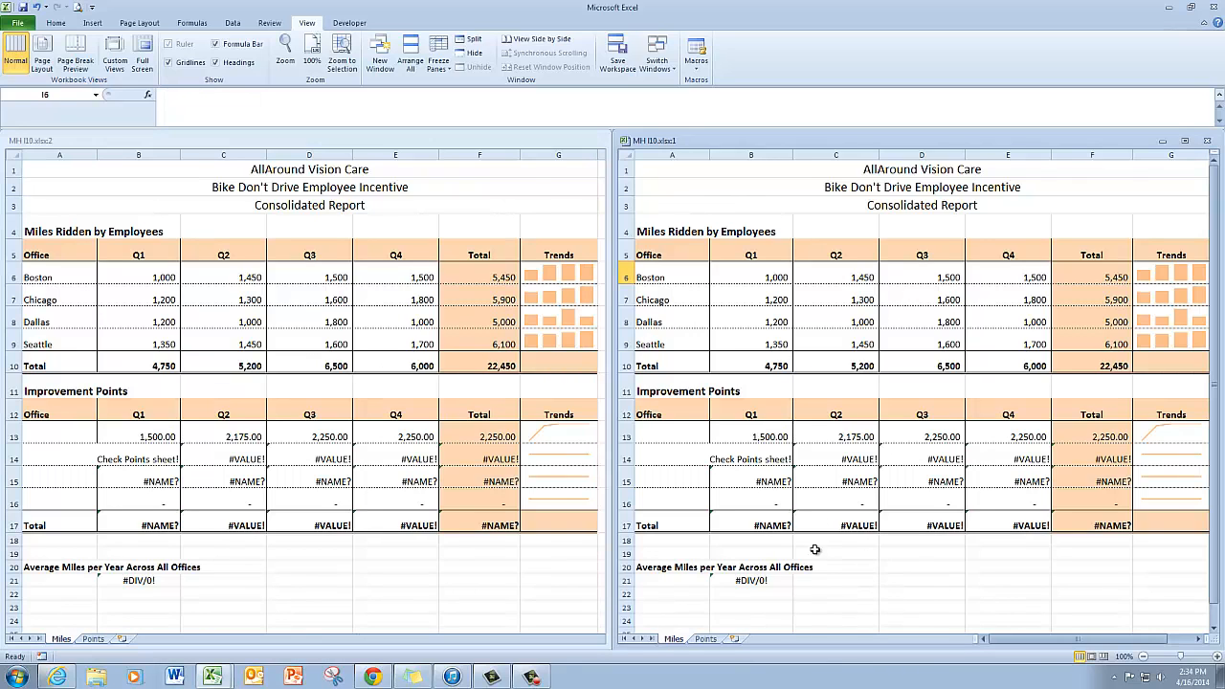
pyautogui.click(708, 640)
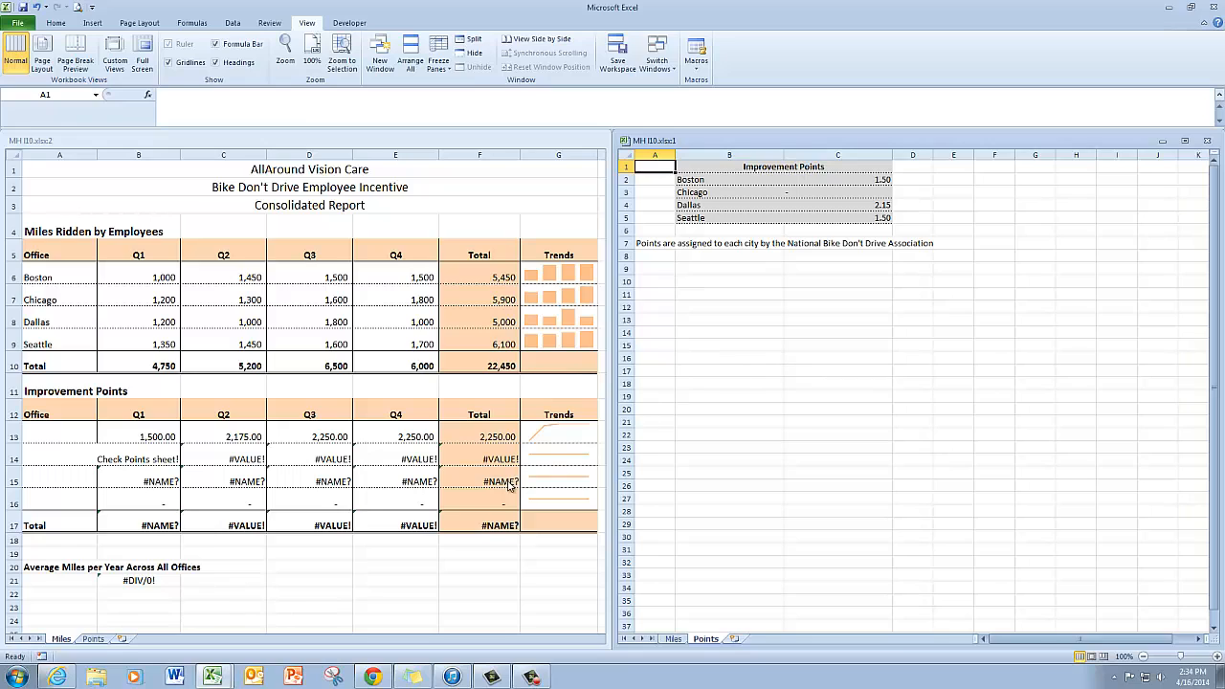
pyautogui.click(246, 459)
pyautogui.click(246, 460)
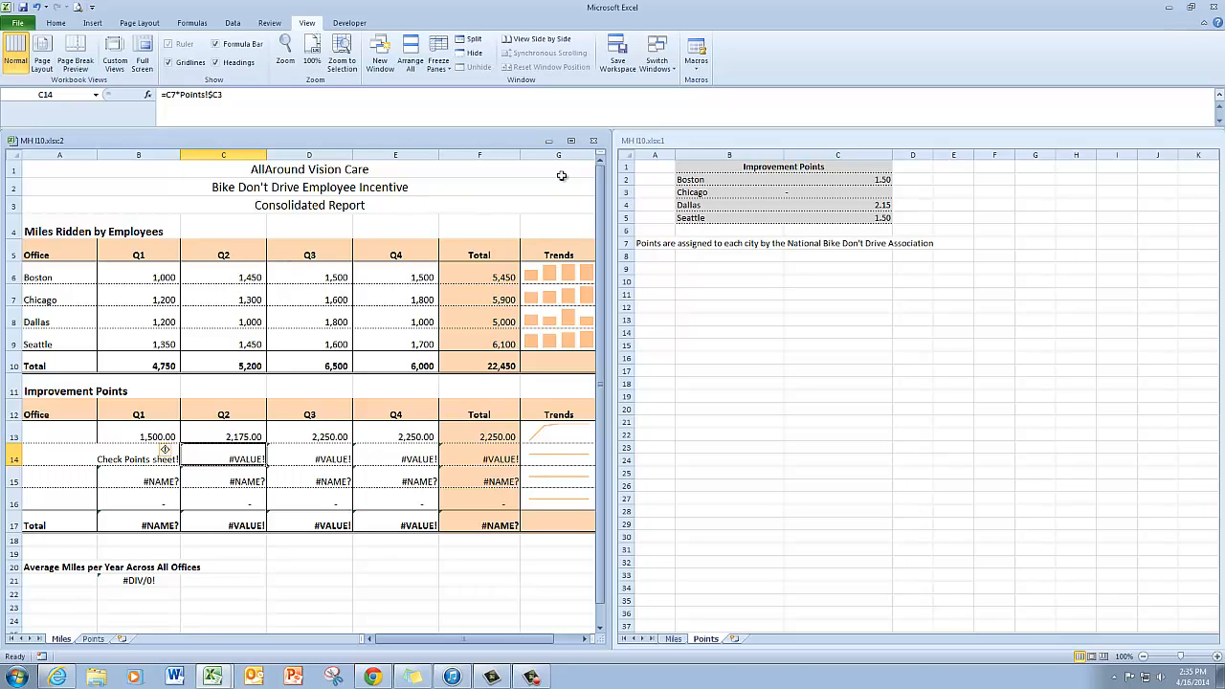
# Step: Enter 2.25 as Chicago's improvement points in cell C3 of the Points sheet
pyautogui.click(882, 193)
pyautogui.click(882, 192)
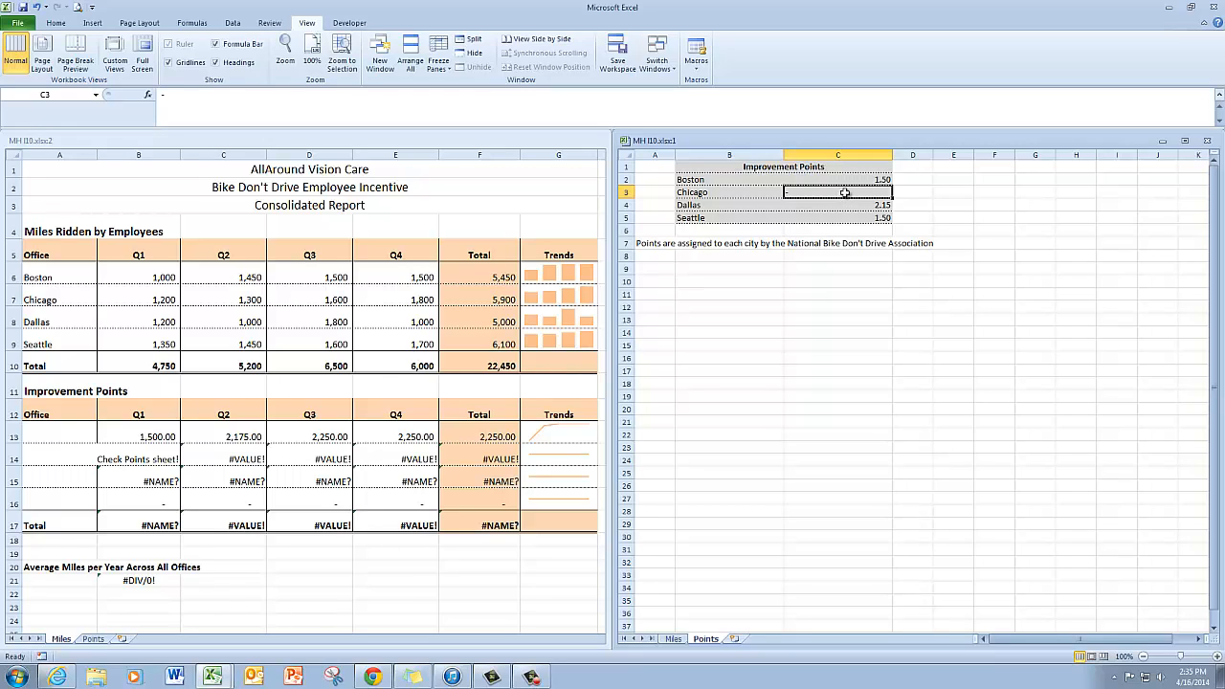
pyautogui.write('2.25')
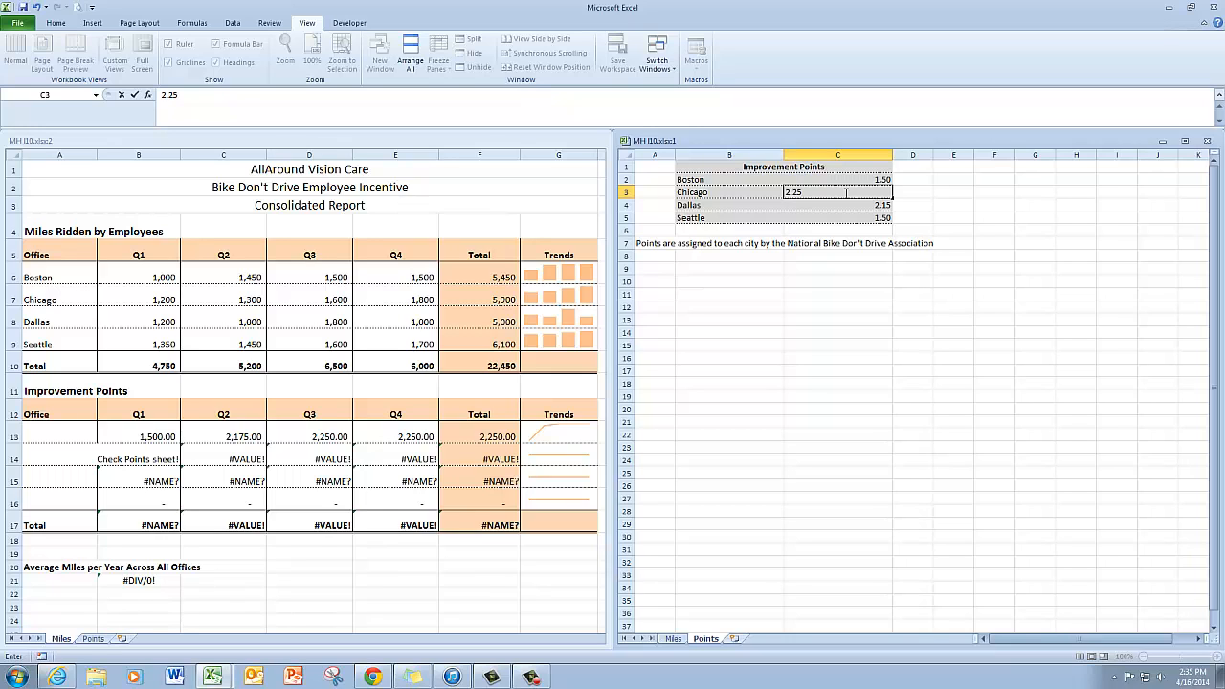
pyautogui.press('Return')
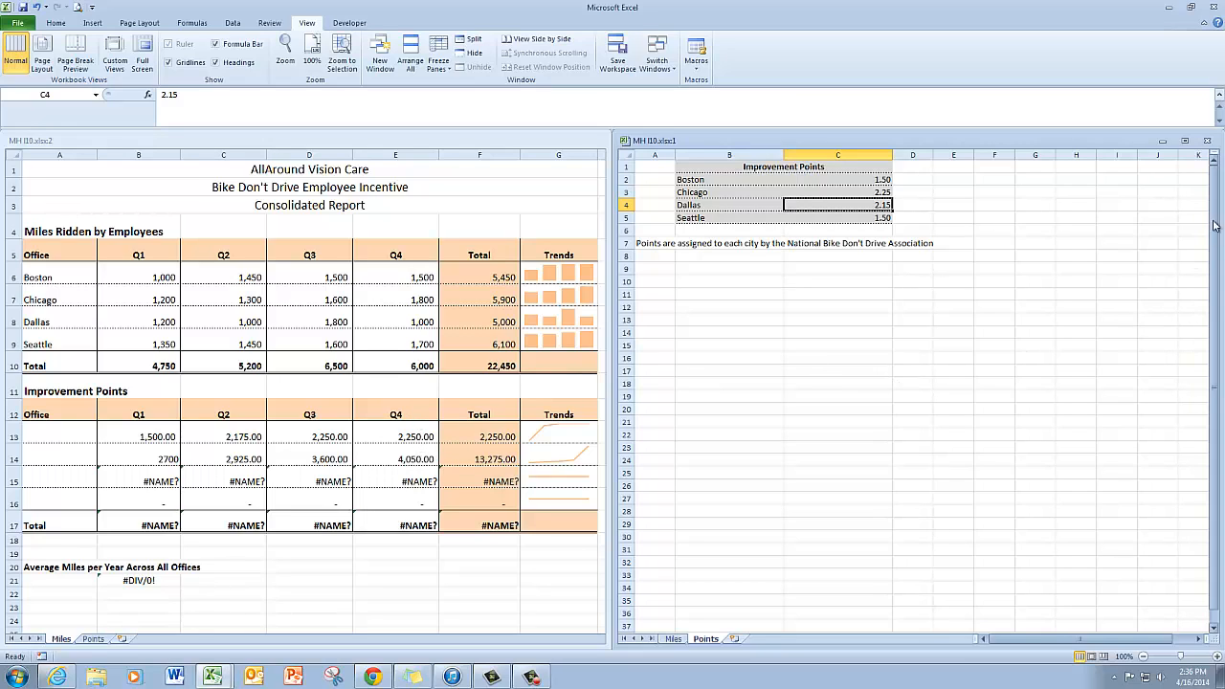
# Step: Close the second window and maximize the remaining workbook window
pyautogui.click(1209, 142)
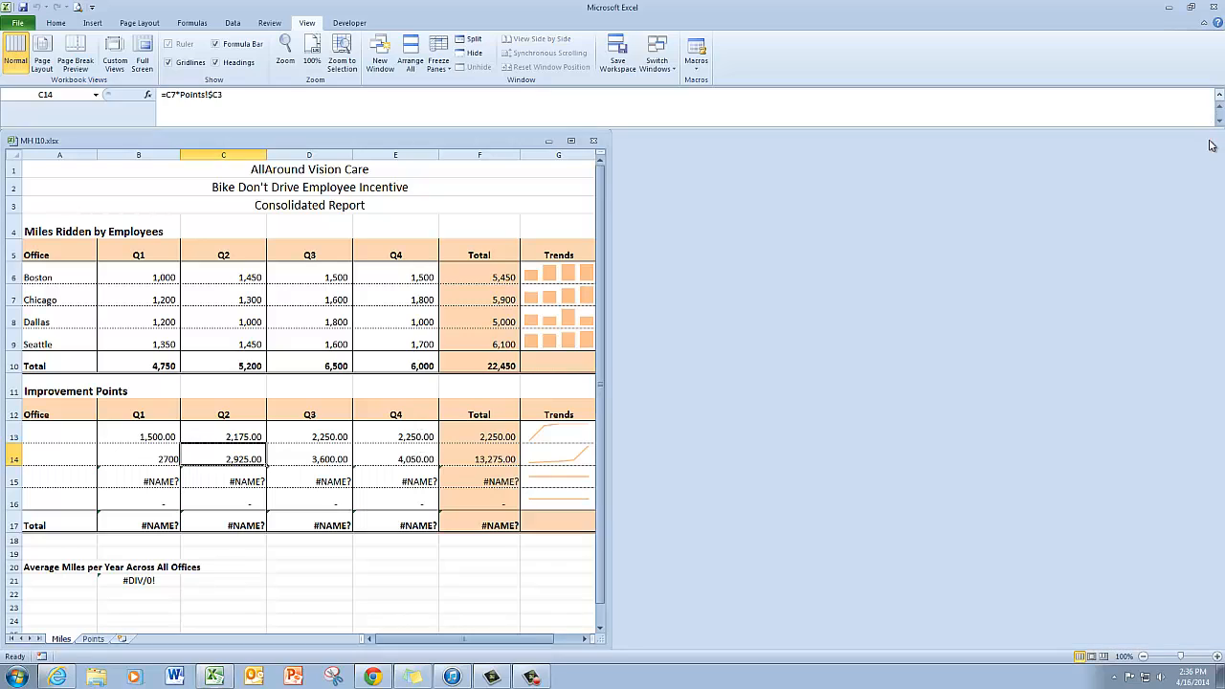
pyautogui.click(571, 142)
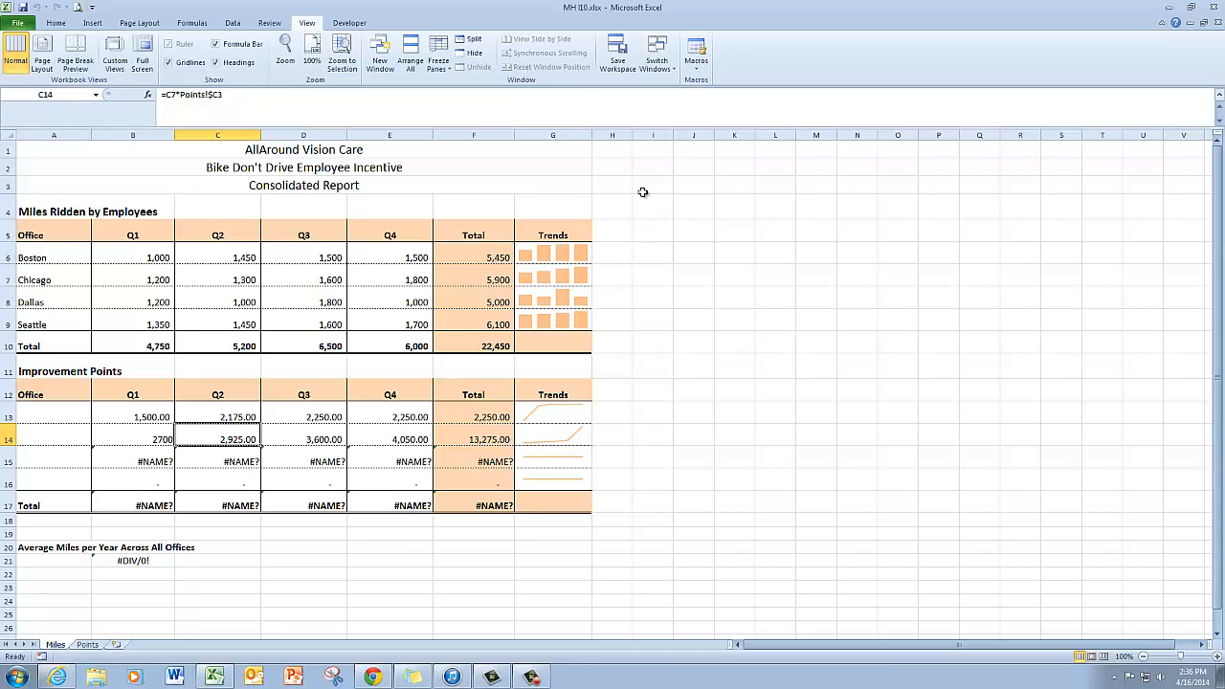
# Step: Turn on Show Formulas to display the formulas in the worksheet cells
pyautogui.click(196, 24)
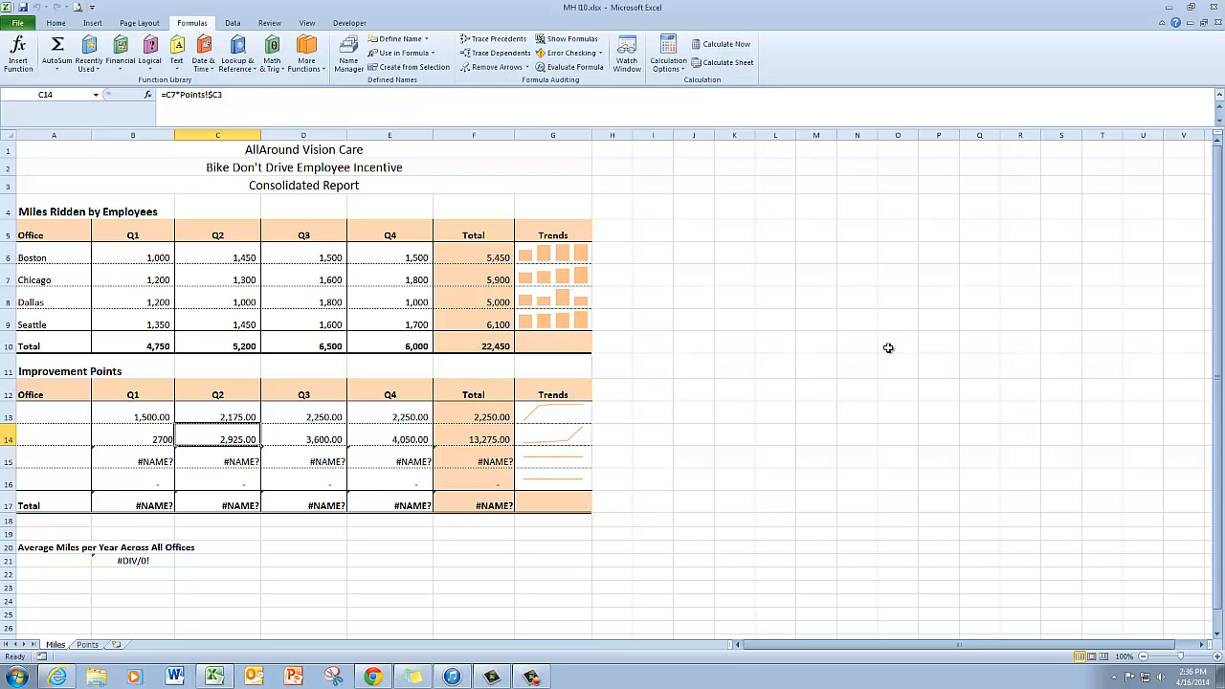
pyautogui.click(571, 39)
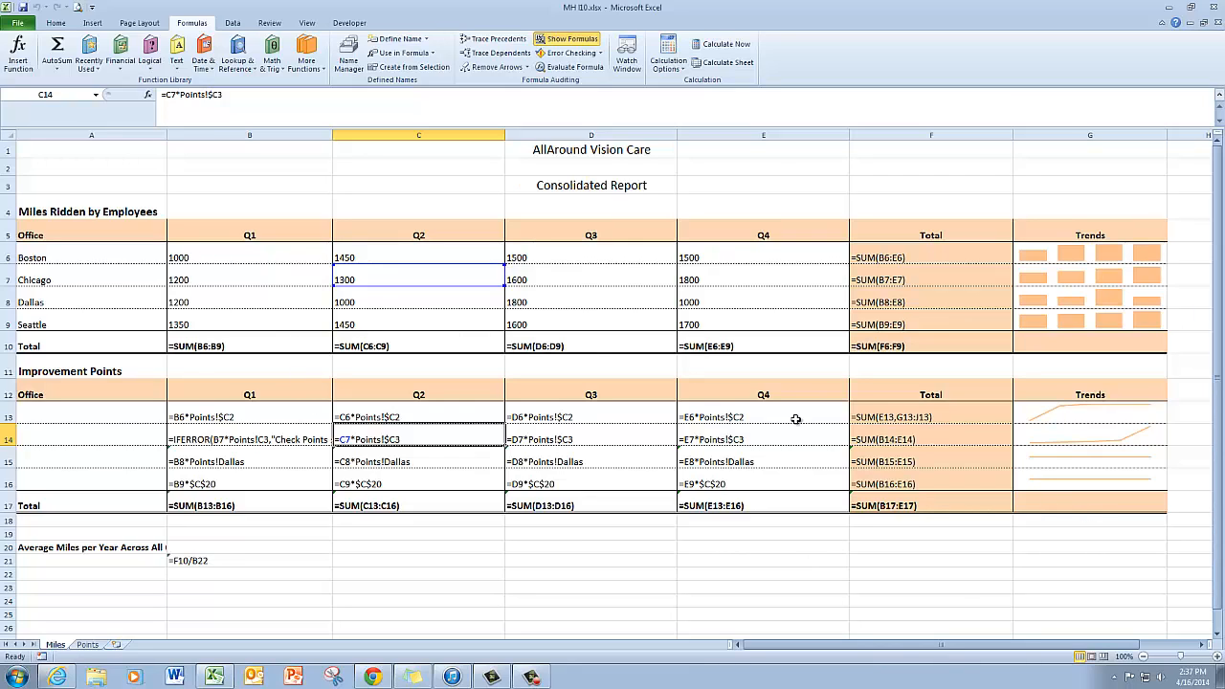
# Step: Inspect the error-checking options for the Points!Dallas formula in cell B15
pyautogui.click(376, 460)
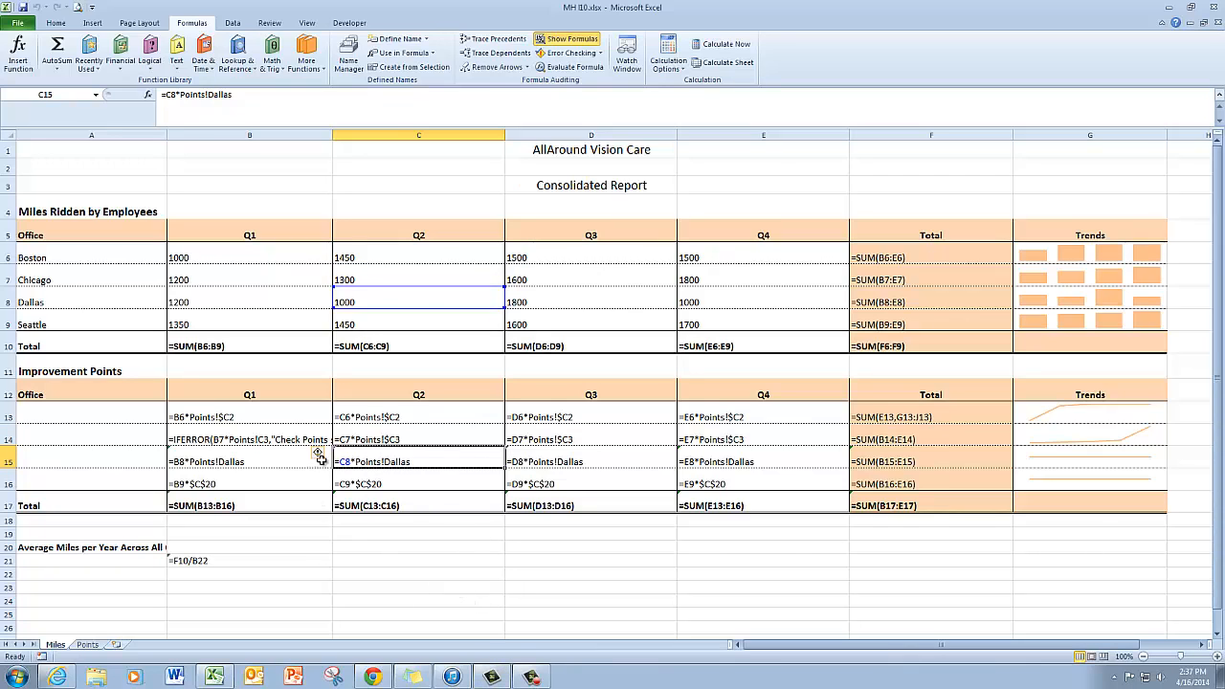
pyautogui.moveTo(329, 457)
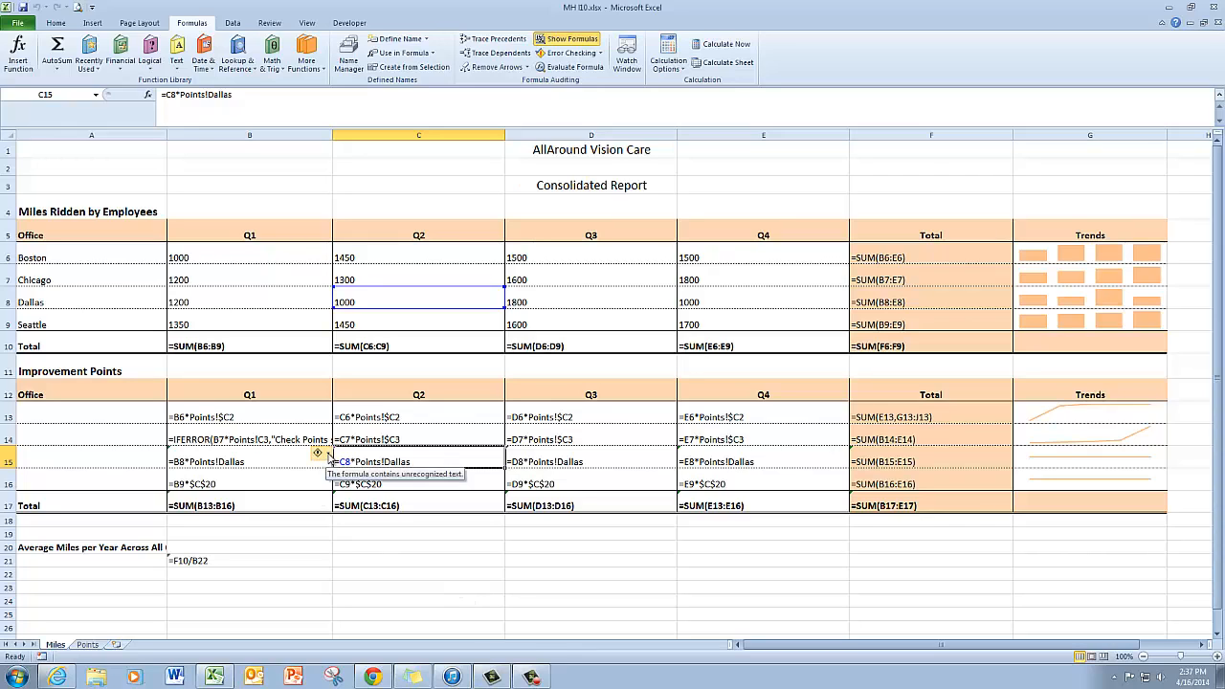
pyautogui.click(287, 459)
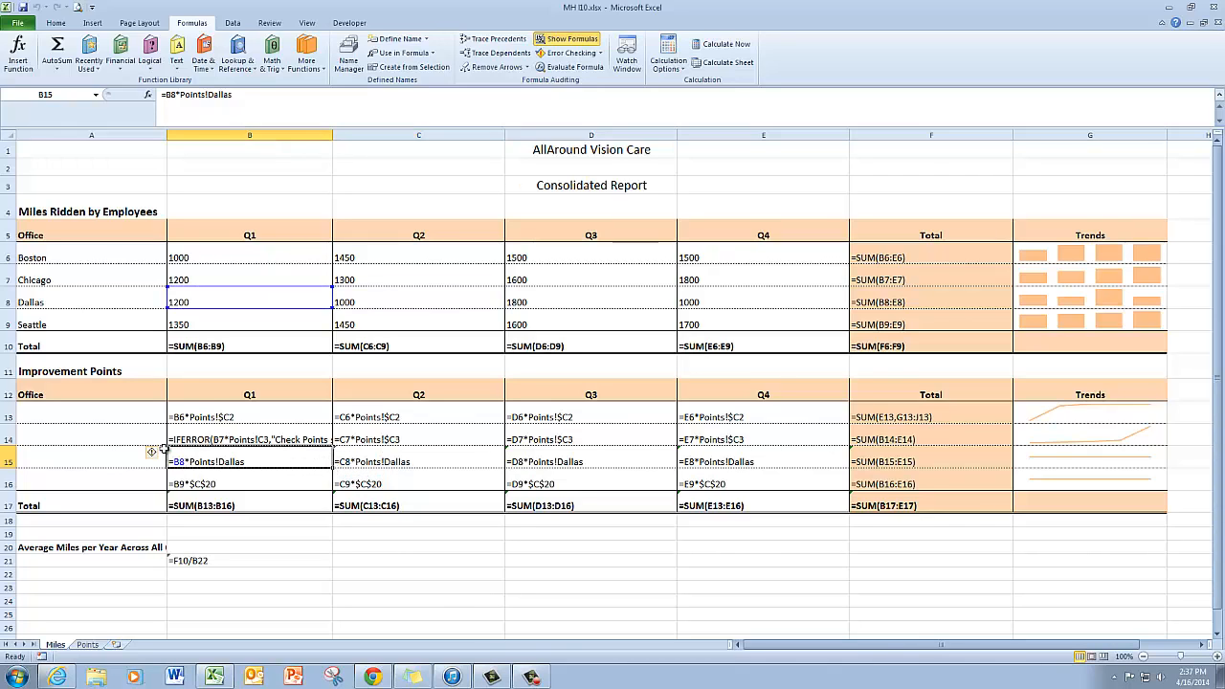
pyautogui.click(163, 455)
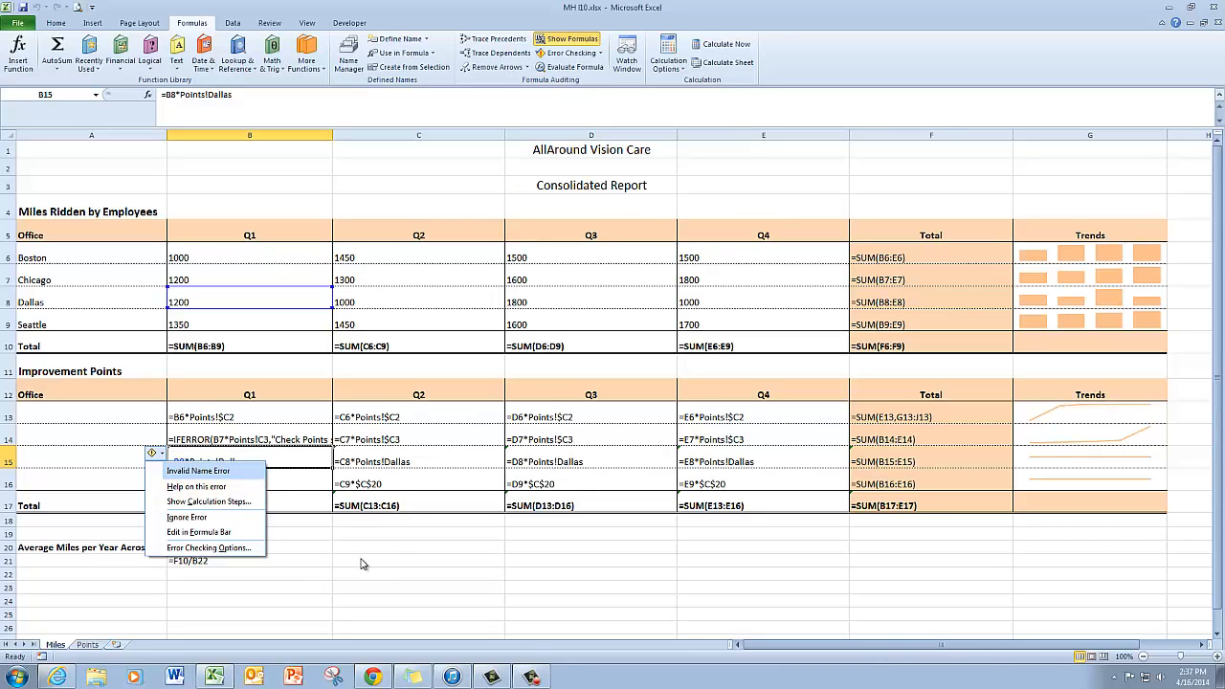
pyautogui.click(330, 548)
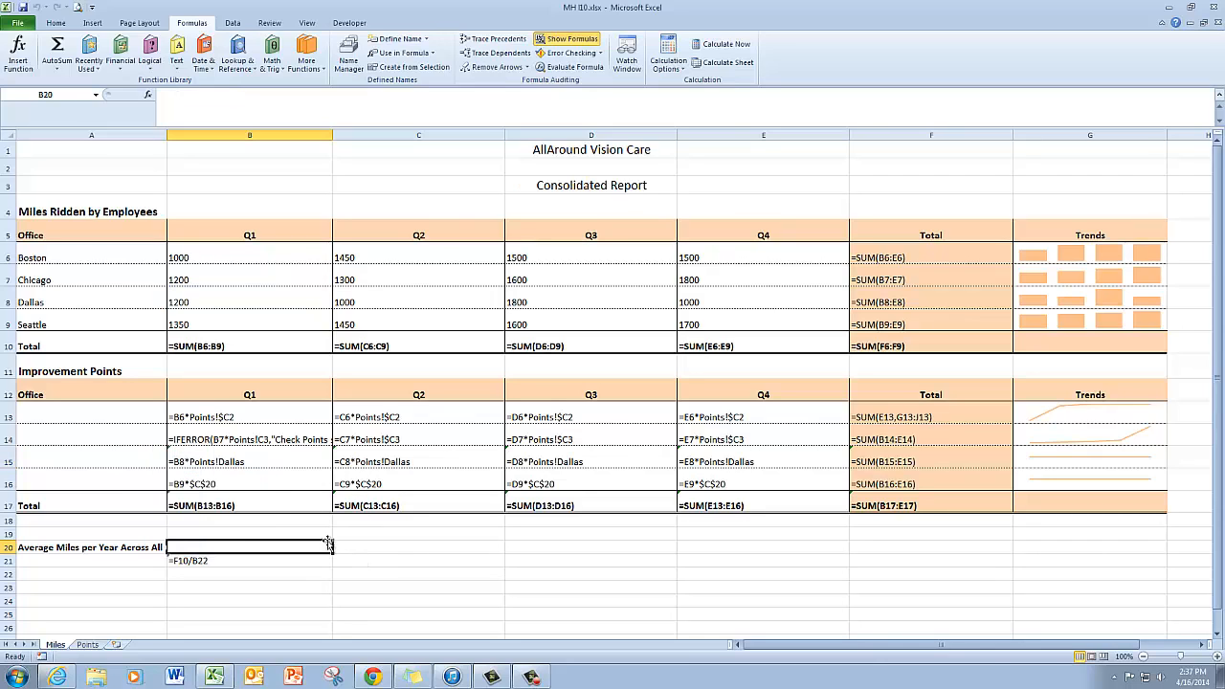
pyautogui.click(241, 463)
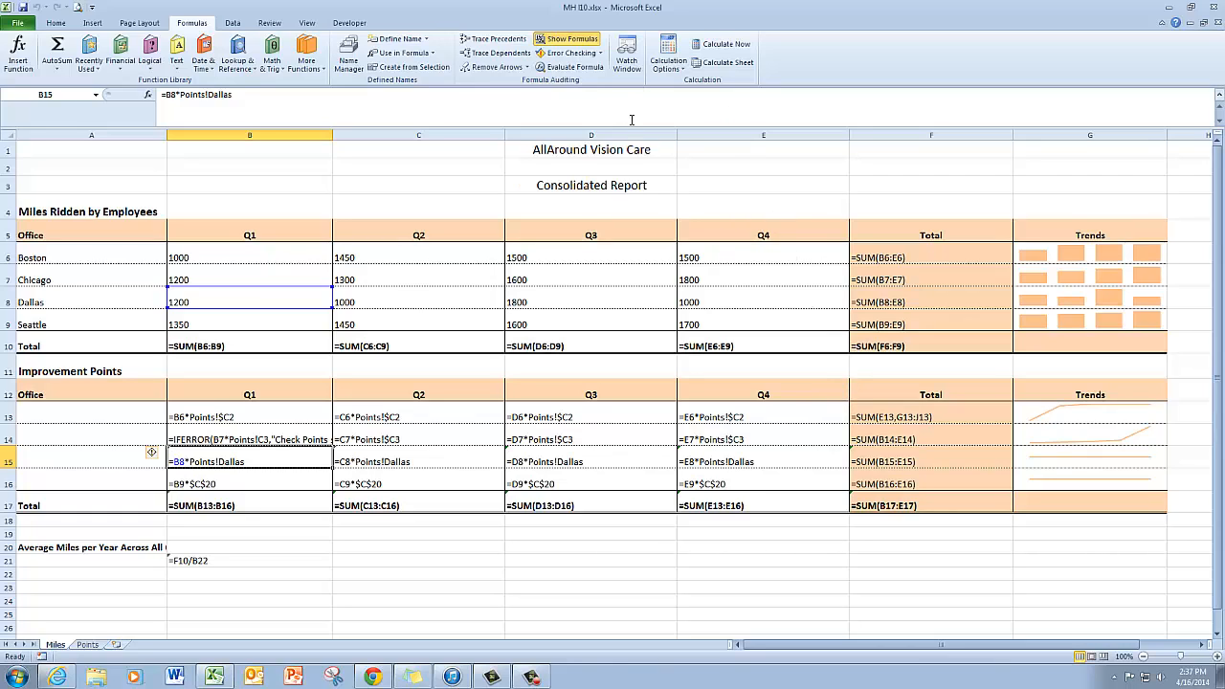
# Step: Step through the formula in B15 with Evaluate Formula, then close the dialog
pyautogui.click(574, 67)
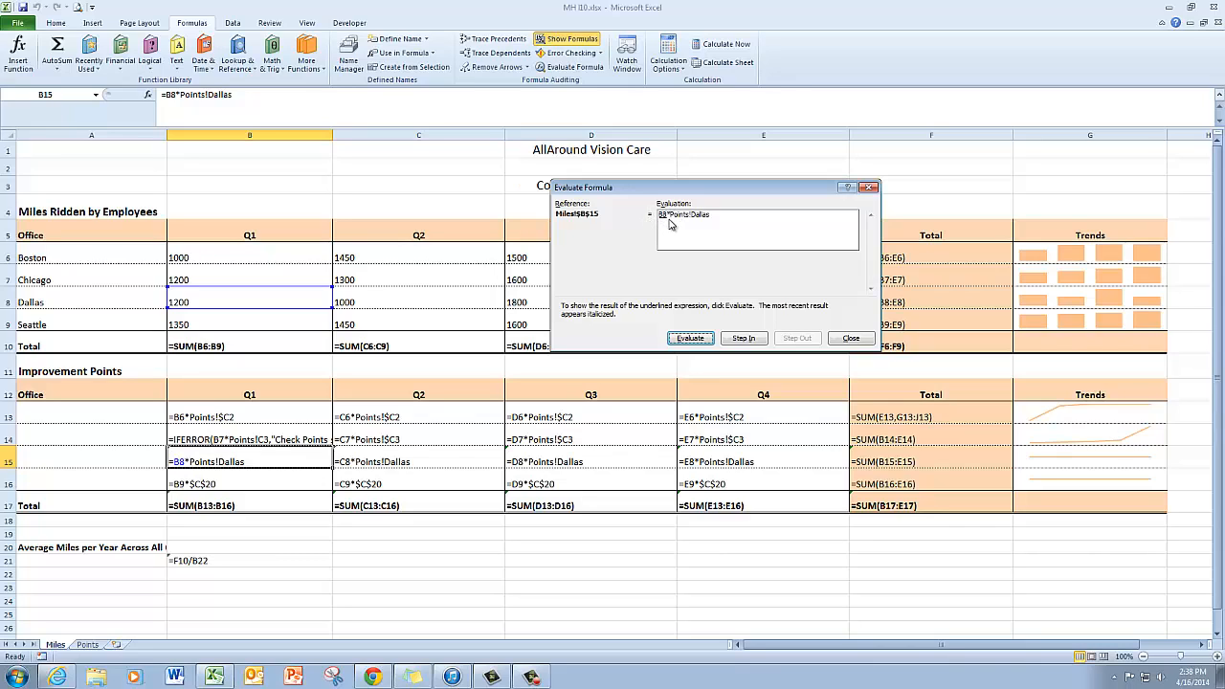
pyautogui.click(692, 340)
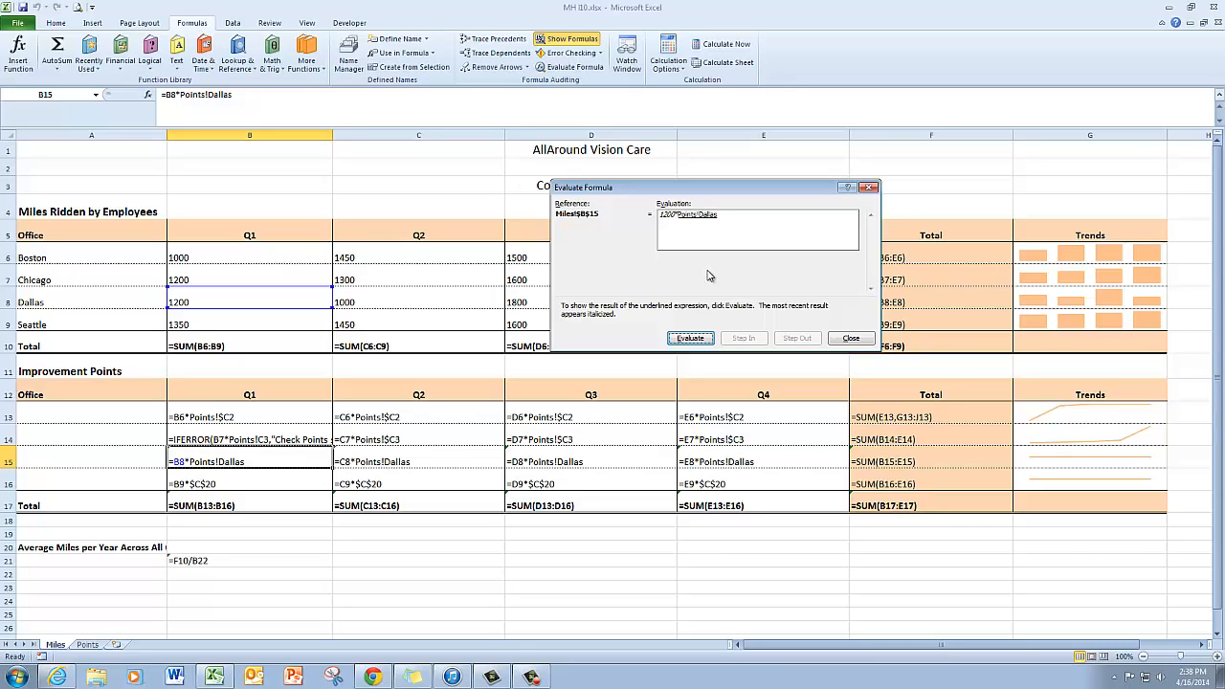
pyautogui.click(690, 338)
pyautogui.click(851, 339)
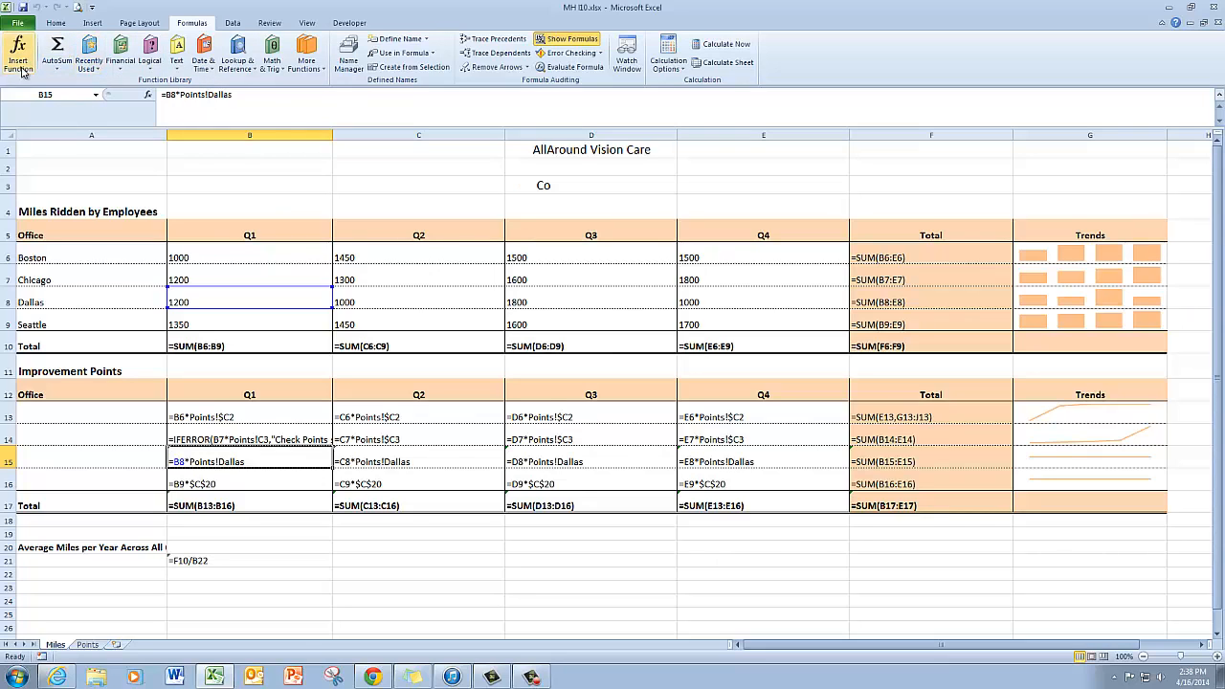
# Step: Replace Points!Dallas in B15's formula with an absolute reference to the Dallas points cell, Points!$C$4
pyautogui.click(96, 97)
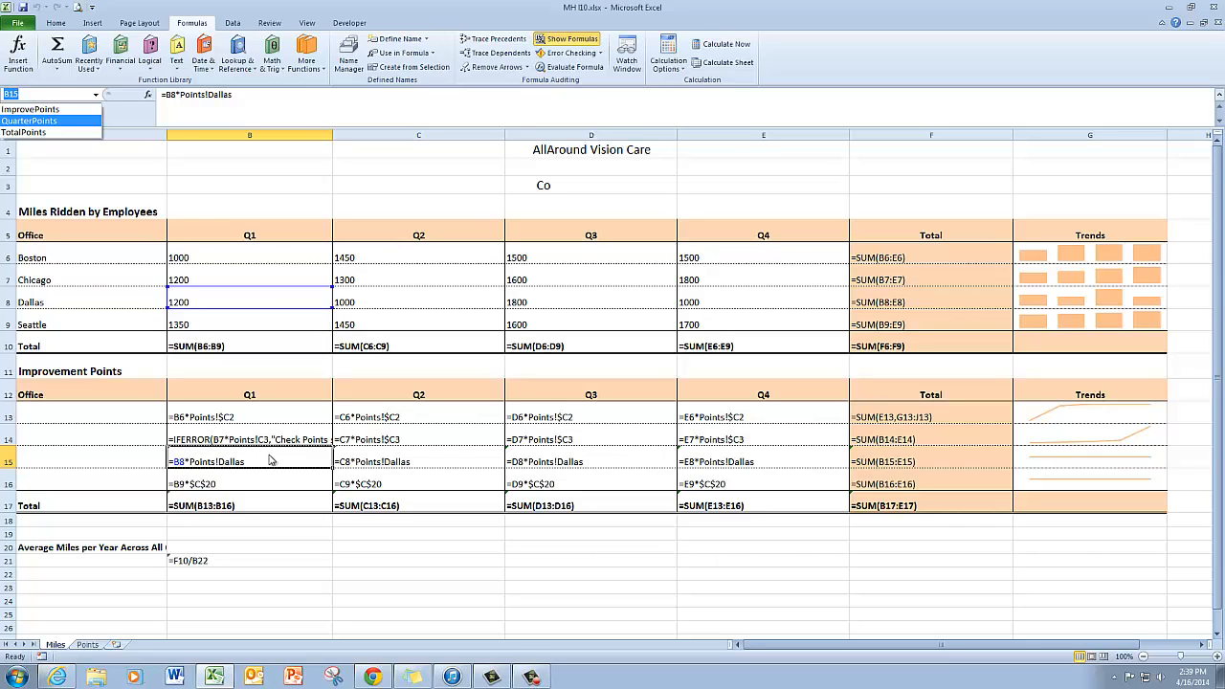
pyautogui.click(273, 461)
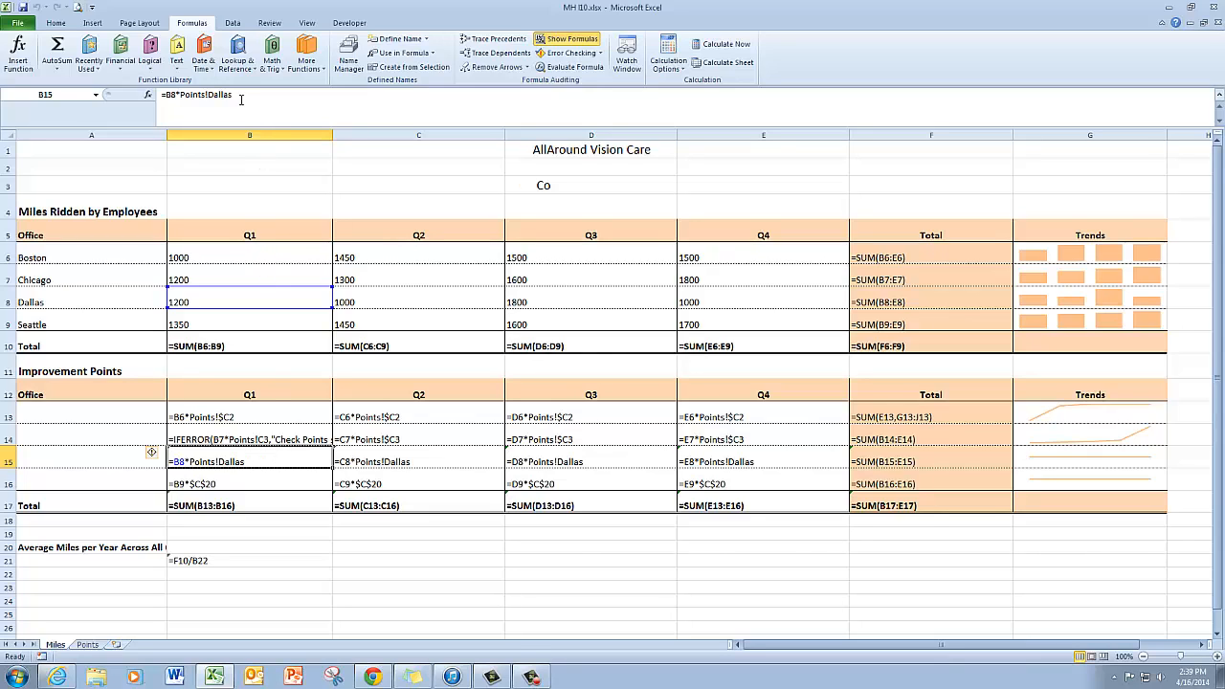
pyautogui.moveTo(235, 94); pyautogui.dragTo(180, 97)
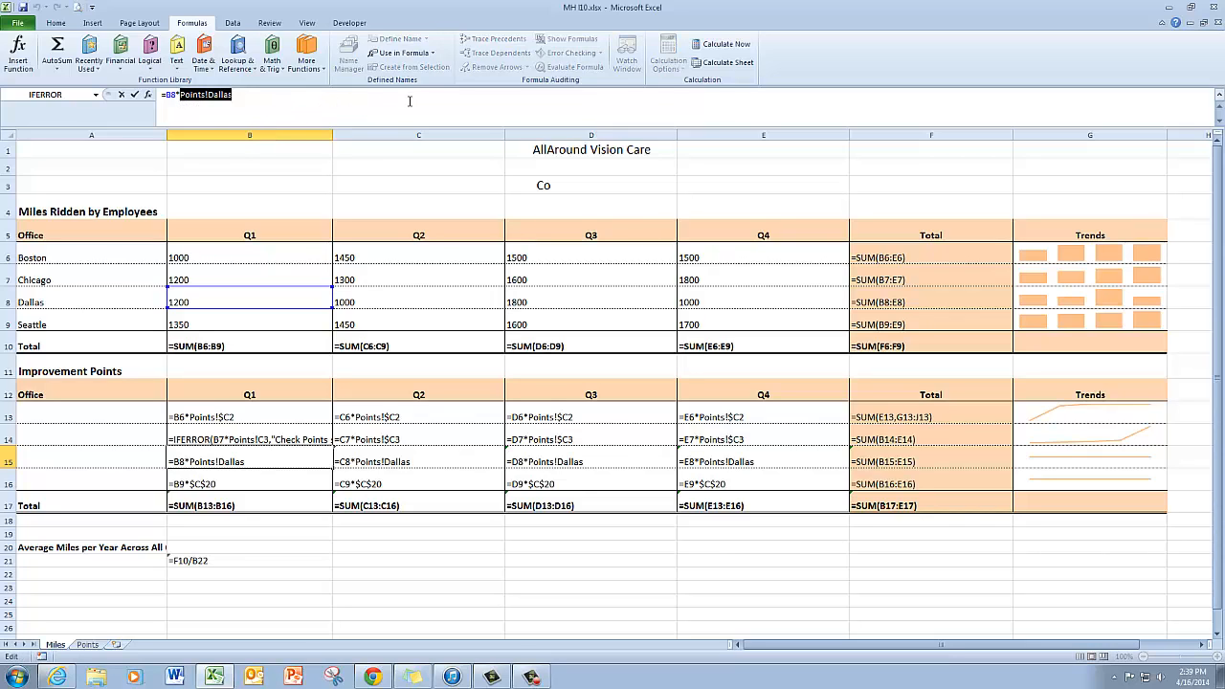
pyautogui.click(90, 645)
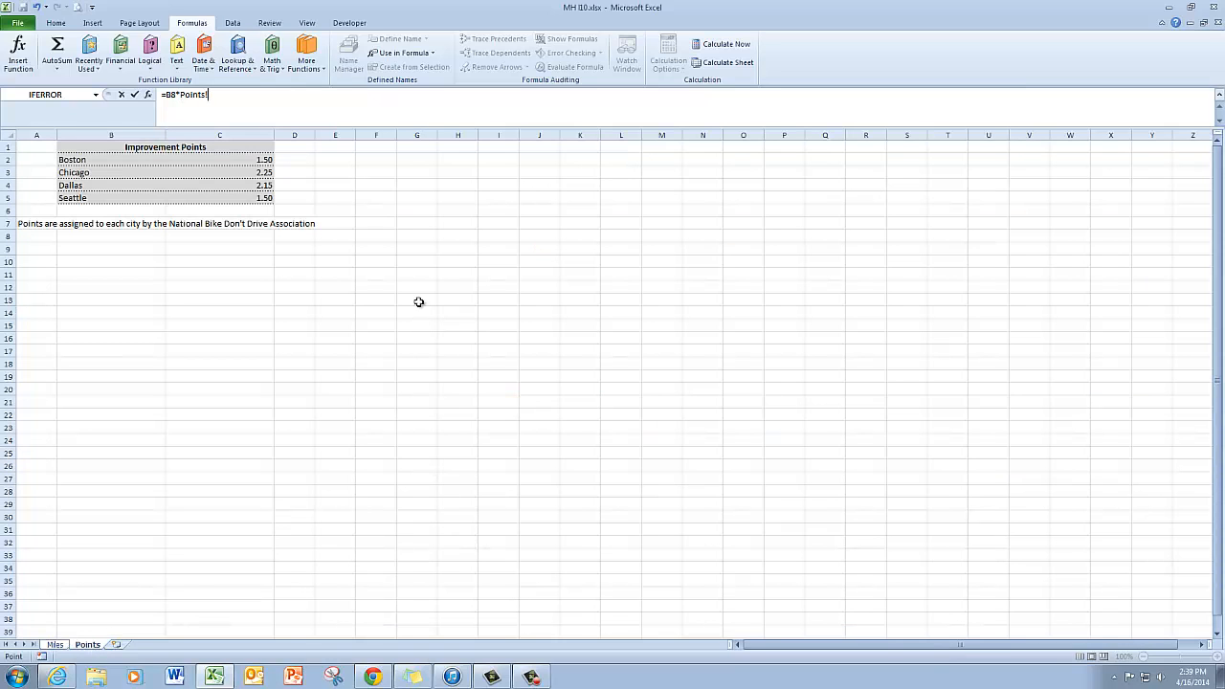
pyautogui.click(264, 186)
pyautogui.press('F4')
pyautogui.press('Return')
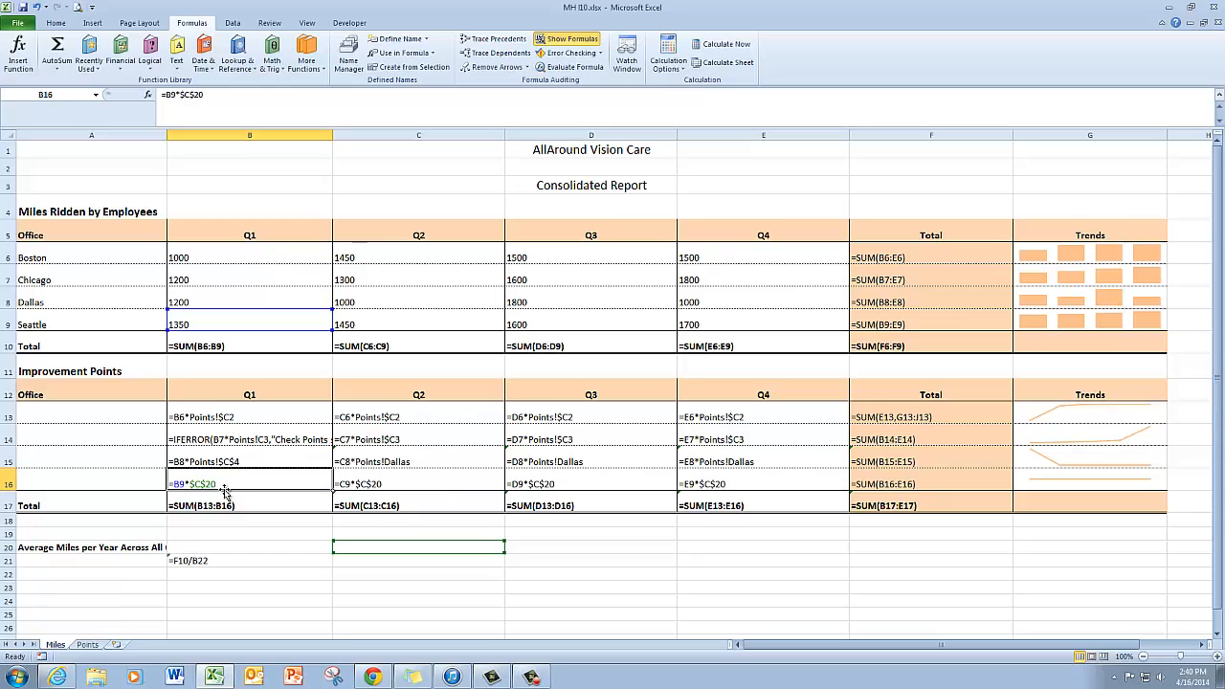
# Step: Turn off Show Formulas and fill B15's corrected formula across through E15
pyautogui.click(587, 40)
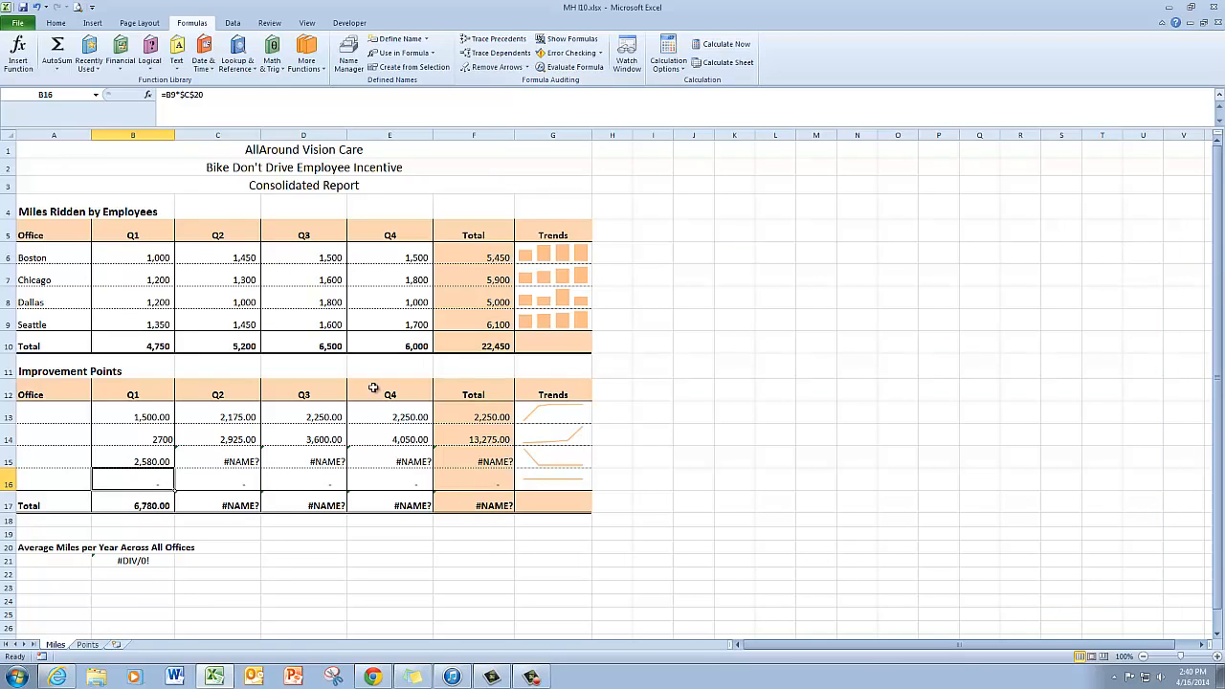
pyautogui.click(150, 454)
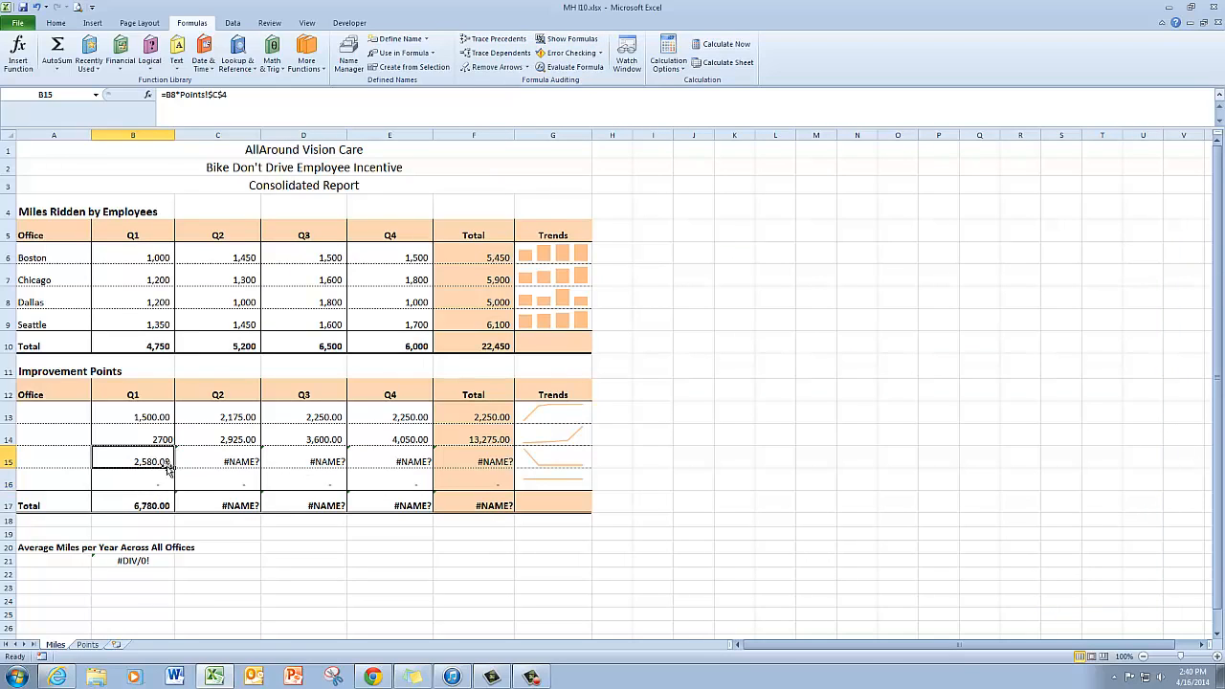
pyautogui.moveTo(174, 469); pyautogui.dragTo(413, 461)
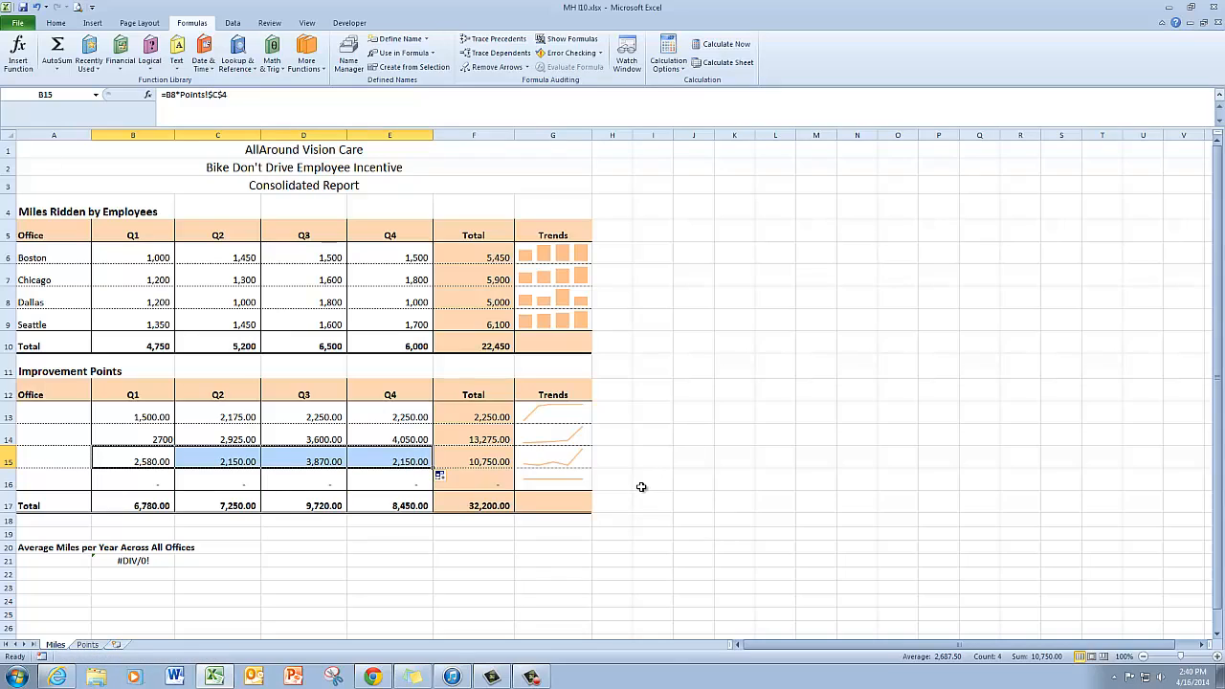
# Step: Edit the average miles formula in B21 so it divides F10 by 4
pyautogui.click(140, 561)
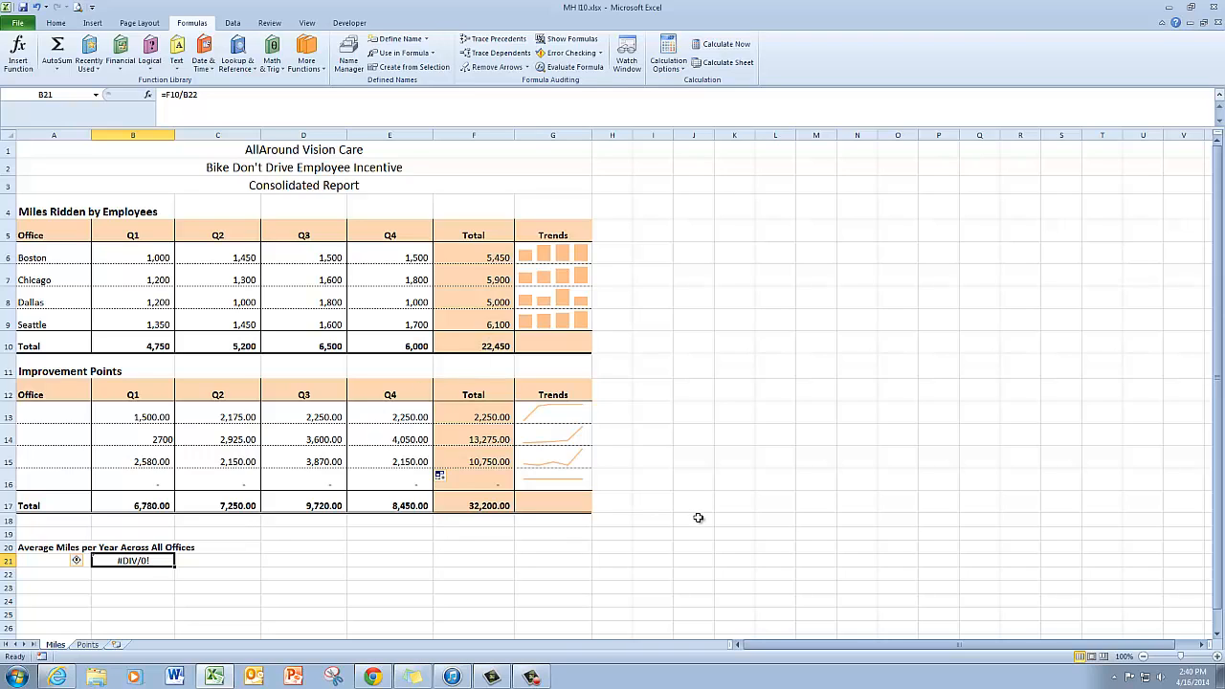
pyautogui.press('F2')
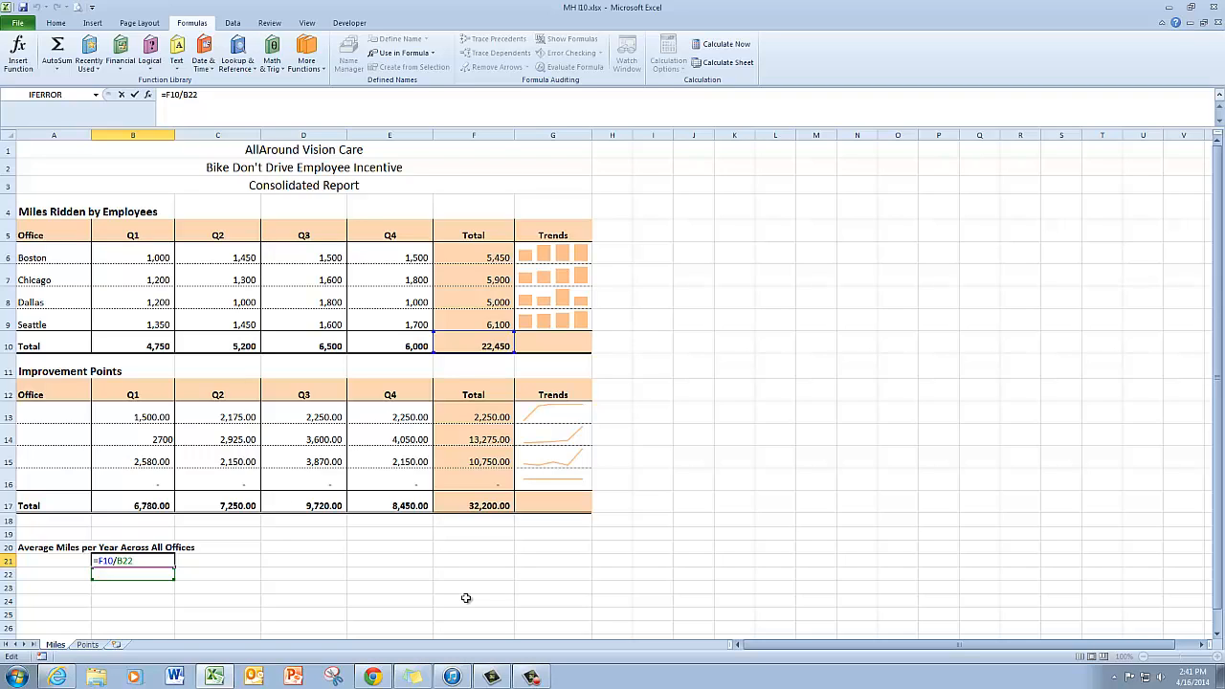
pyautogui.press('BackSpace')
pyautogui.press('BackSpace')
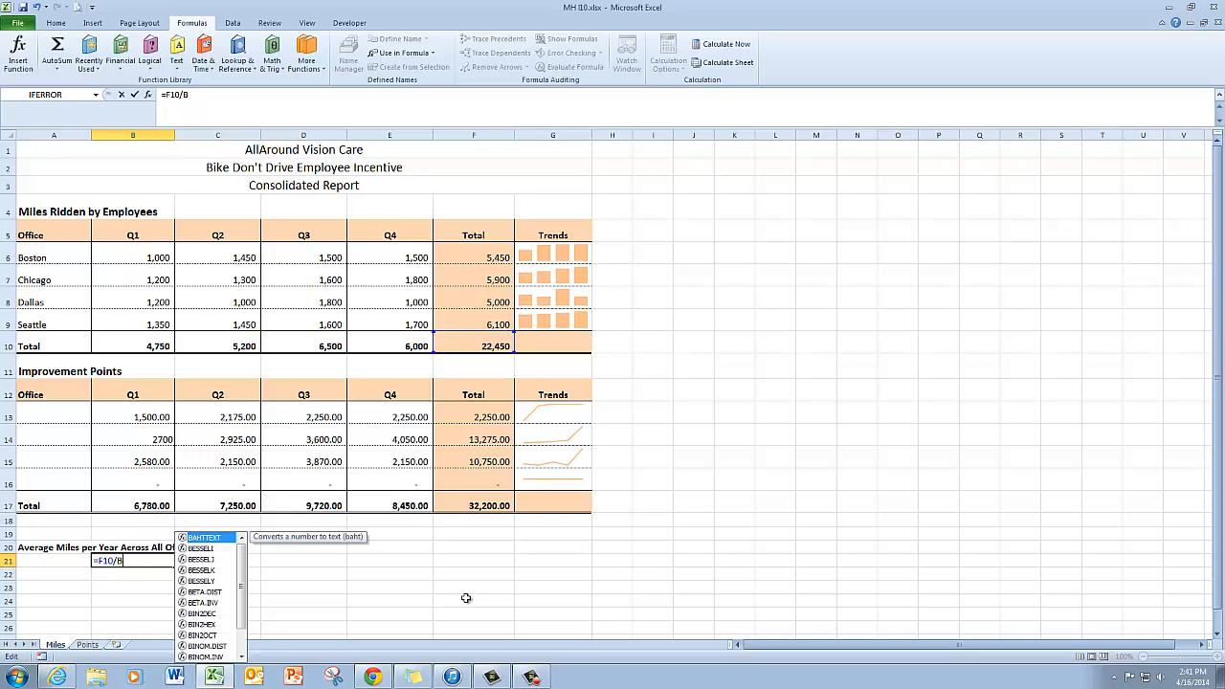
pyautogui.press('BackSpace')
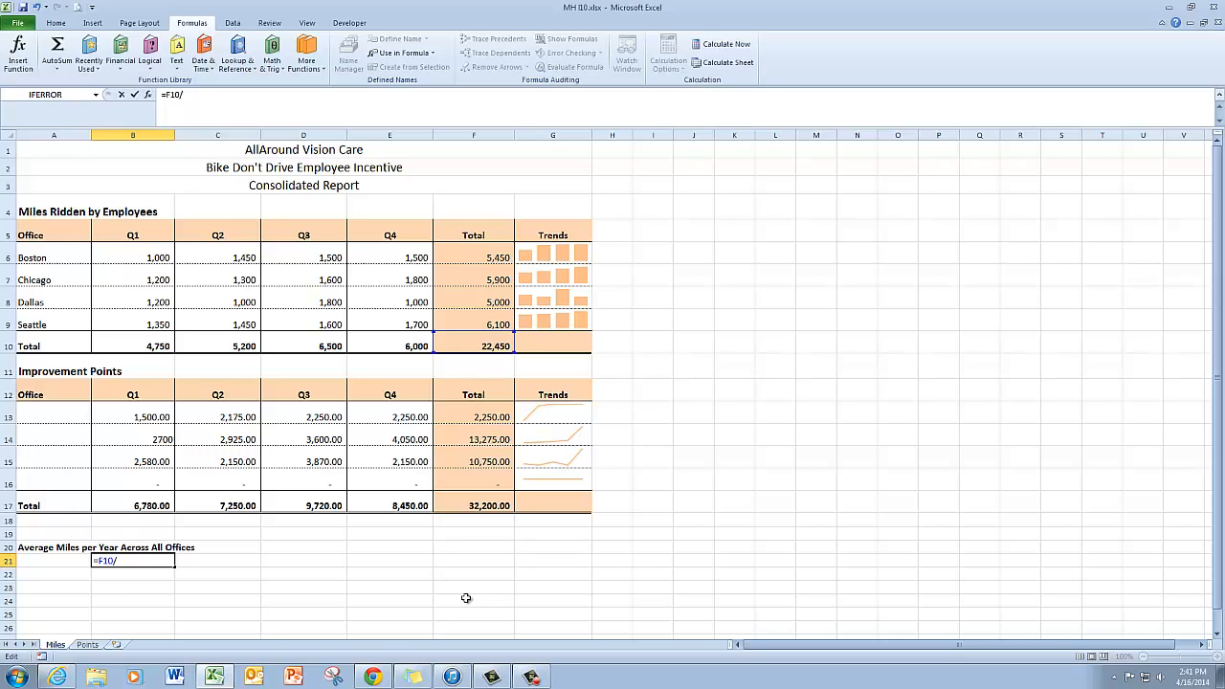
pyautogui.write('4')
pyautogui.press('Return')
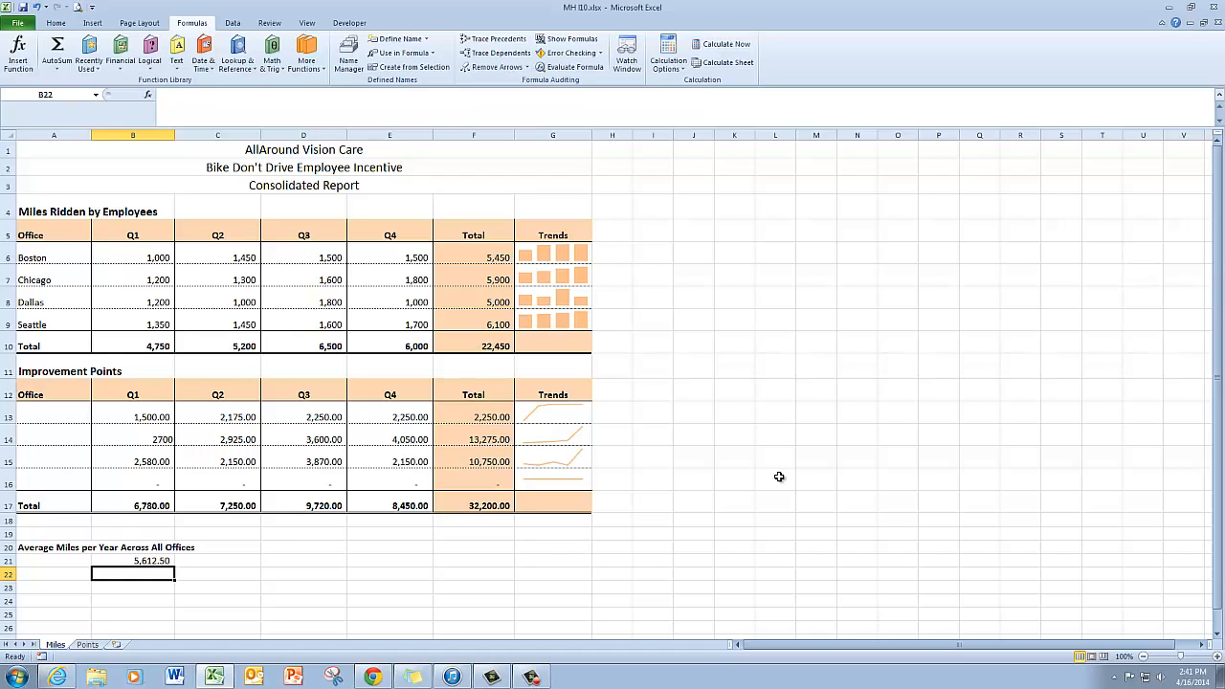
# Step: Mark the workbook as final, confirm both prompts, and return to the worksheet
pyautogui.click(20, 23)
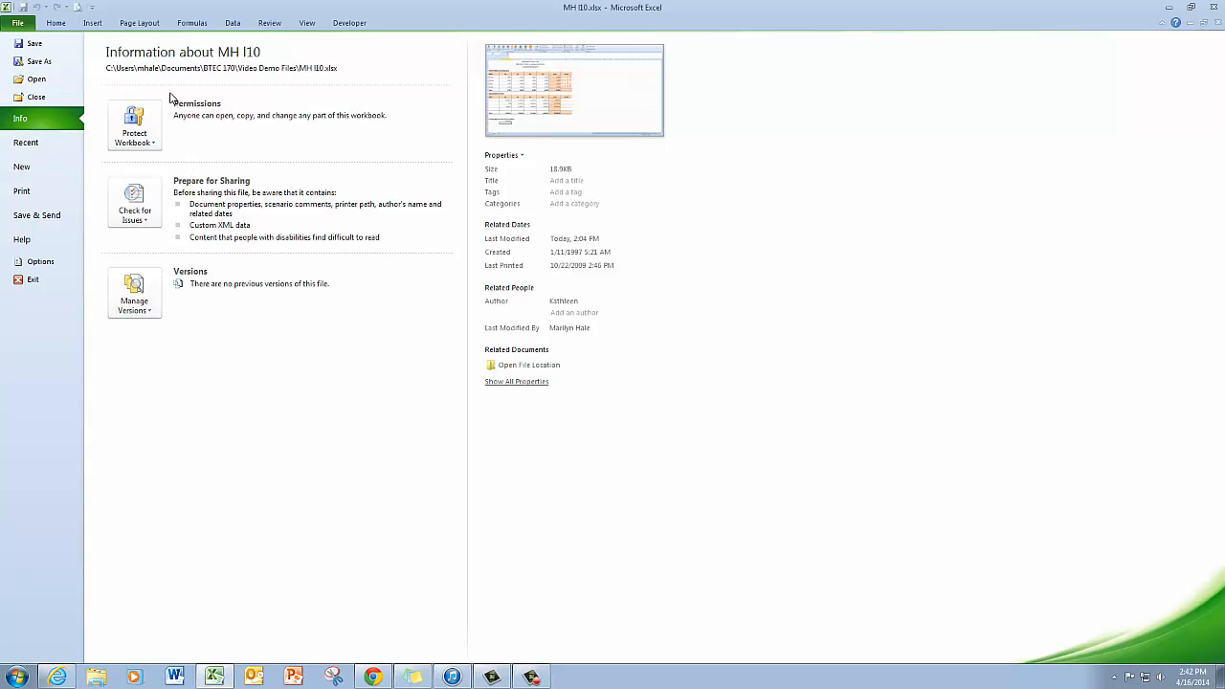
pyautogui.click(139, 132)
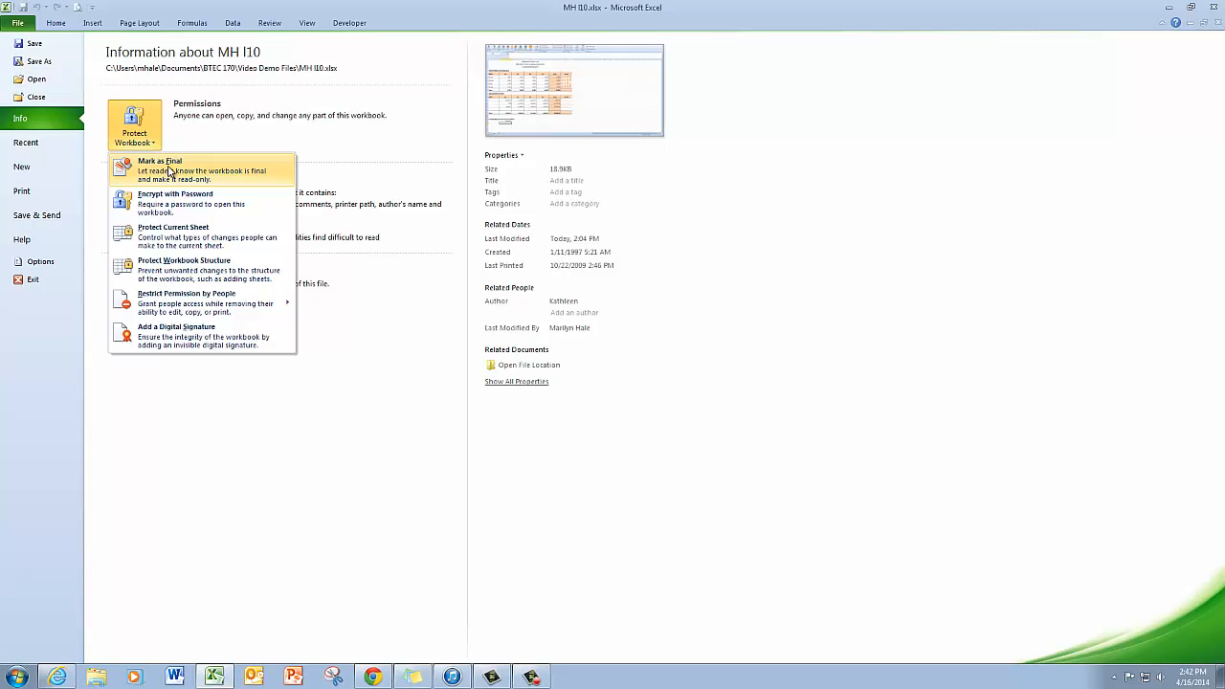
pyautogui.click(170, 171)
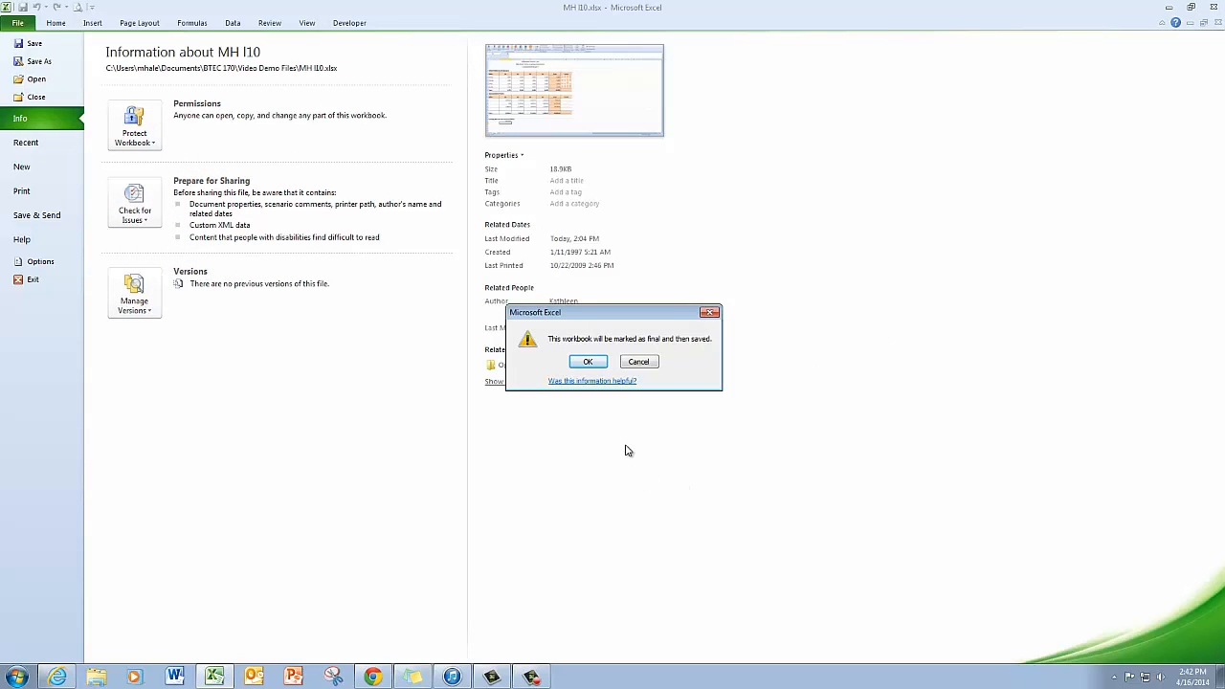
pyautogui.click(598, 366)
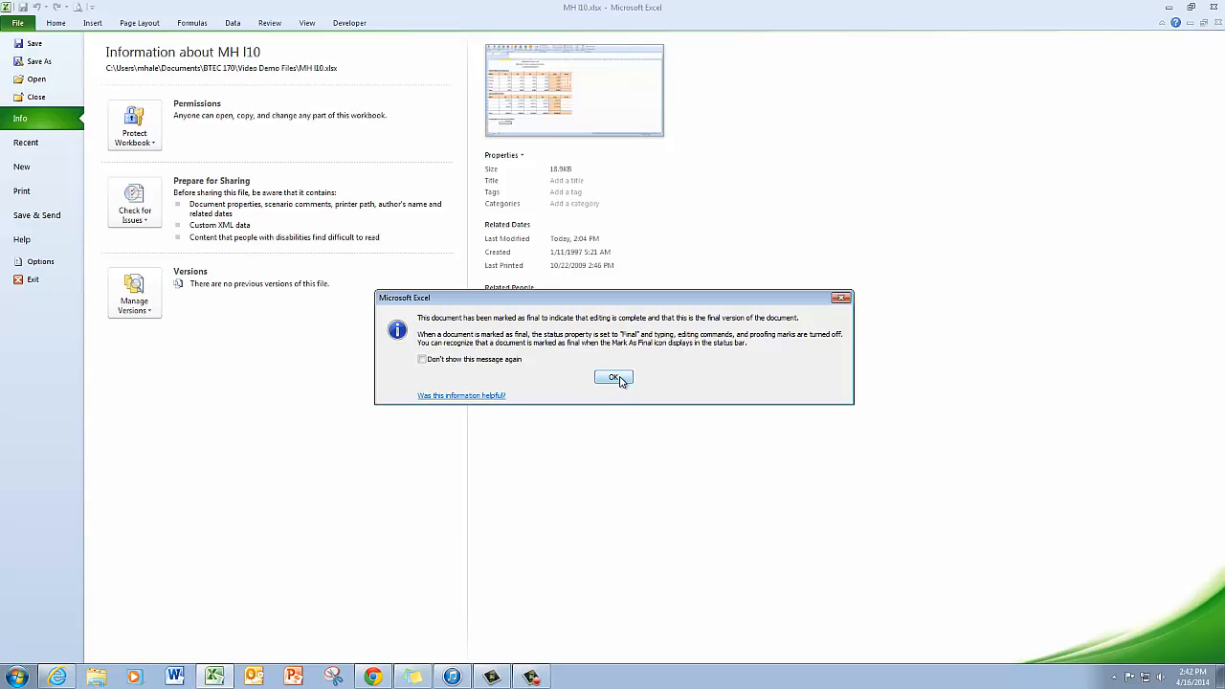
pyautogui.click(616, 378)
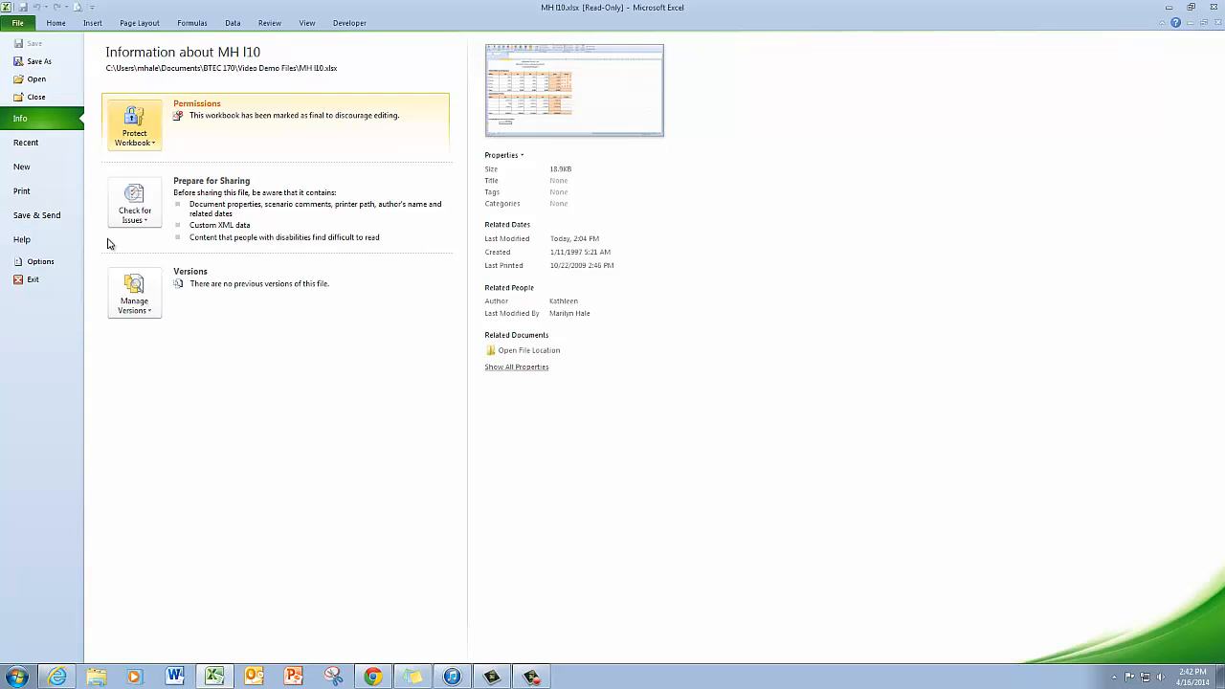
pyautogui.click(60, 23)
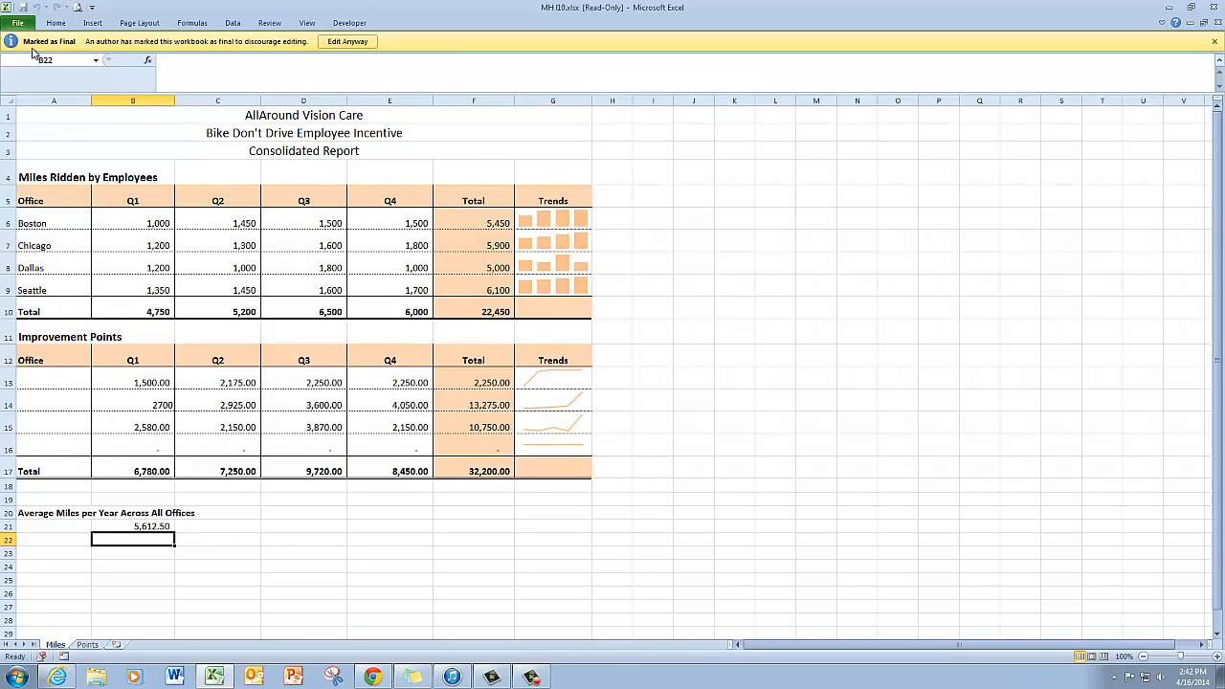